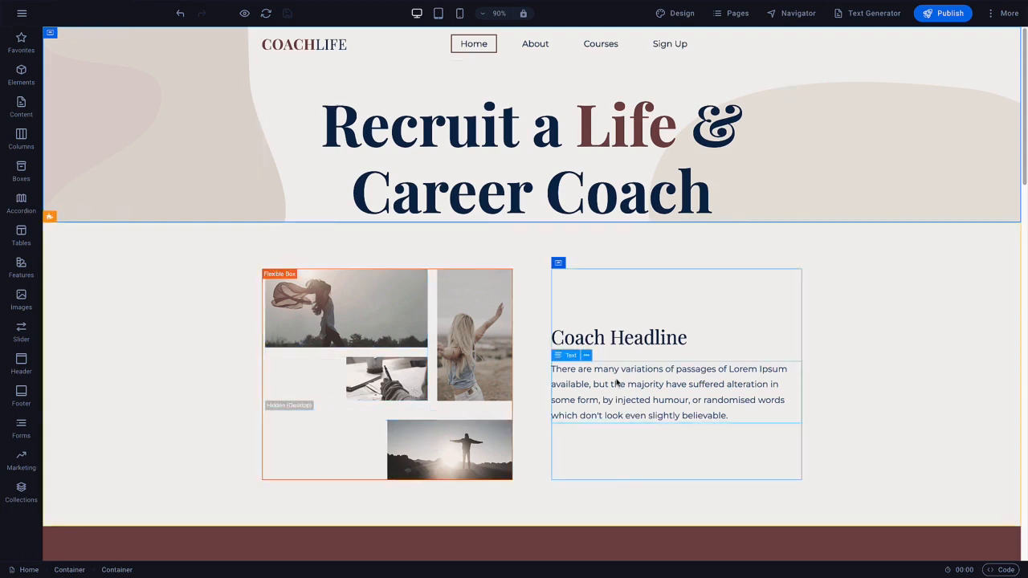
- Replace the Coach Headline text beside the photo collage with "Healthy Living" and center-align it
click(631, 340)
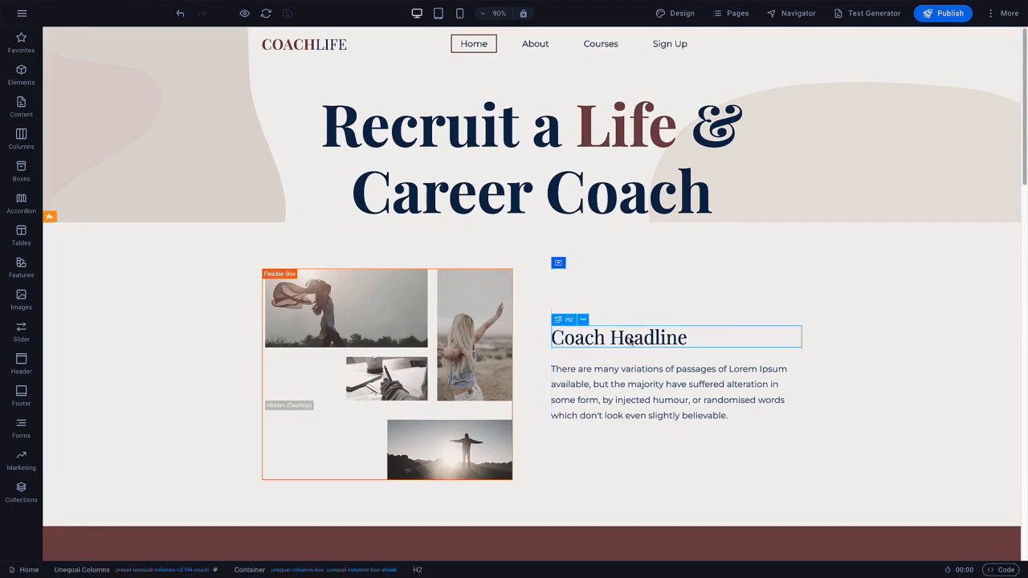
double_click(630, 341)
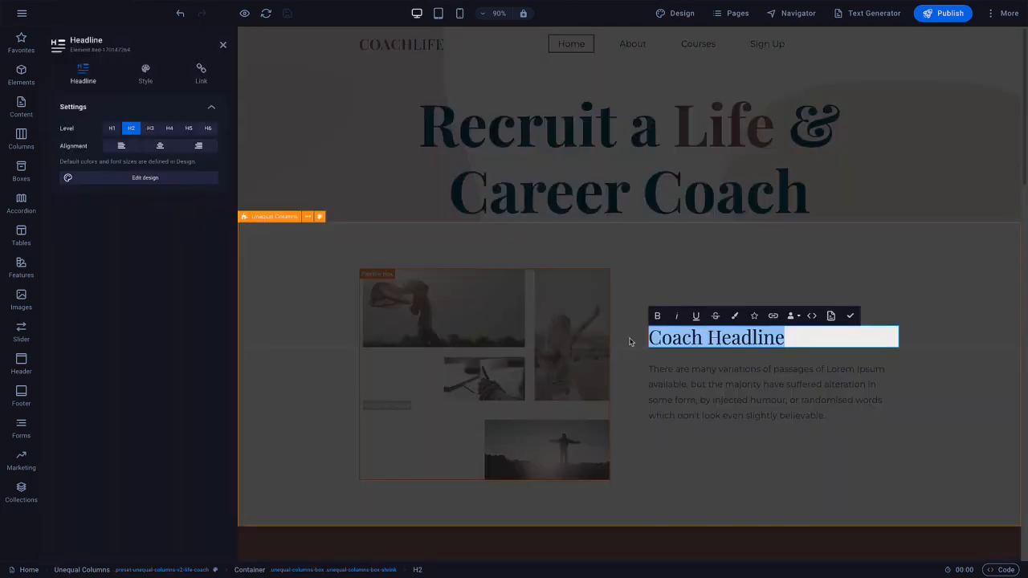
text(Heal)
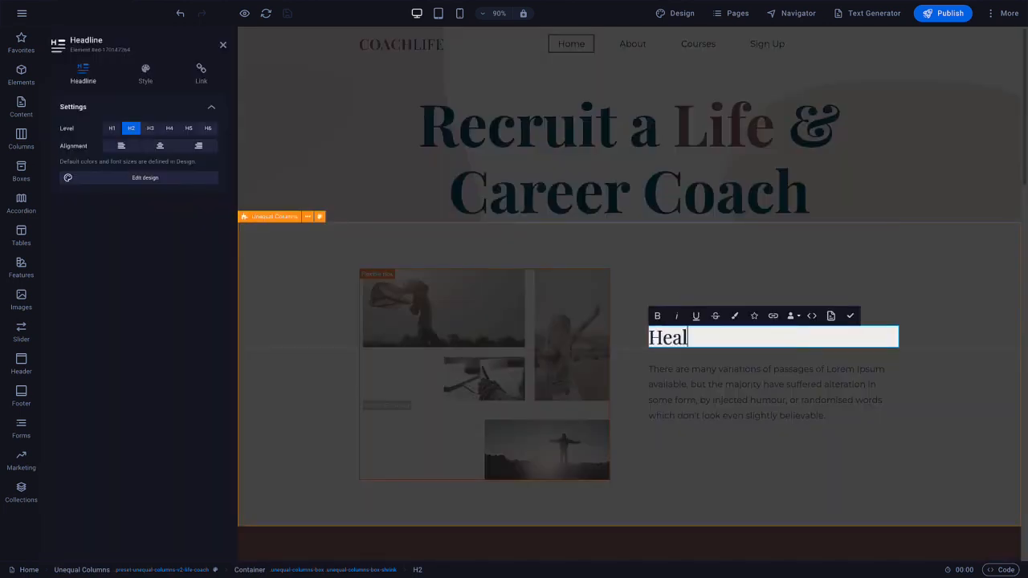
text(thy Living)
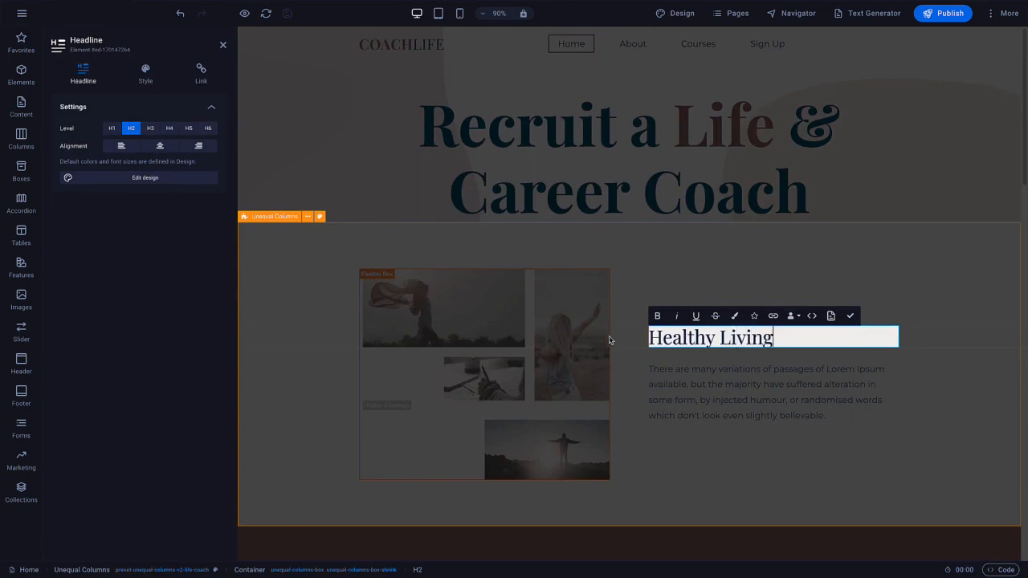
click(159, 149)
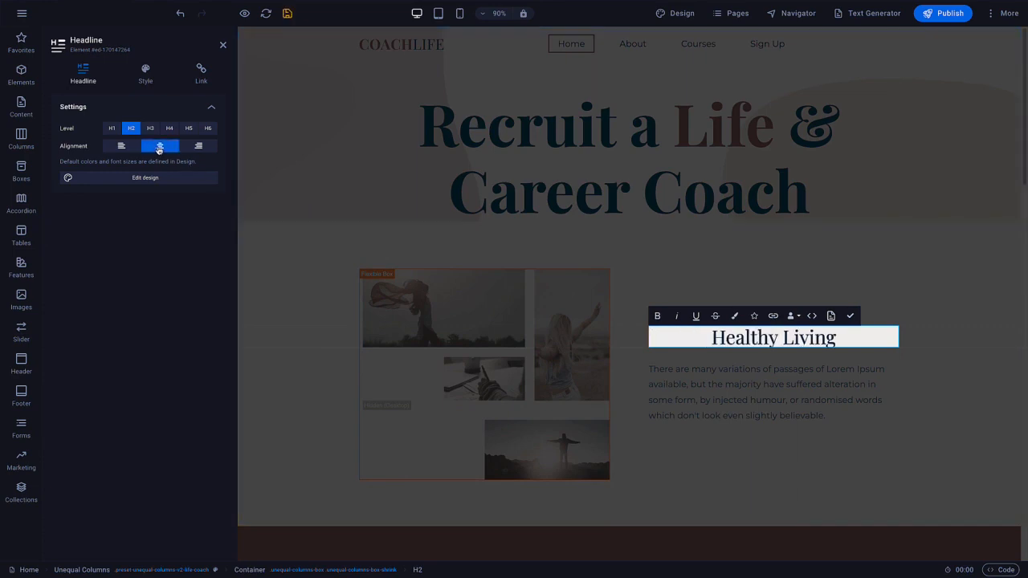
click(849, 316)
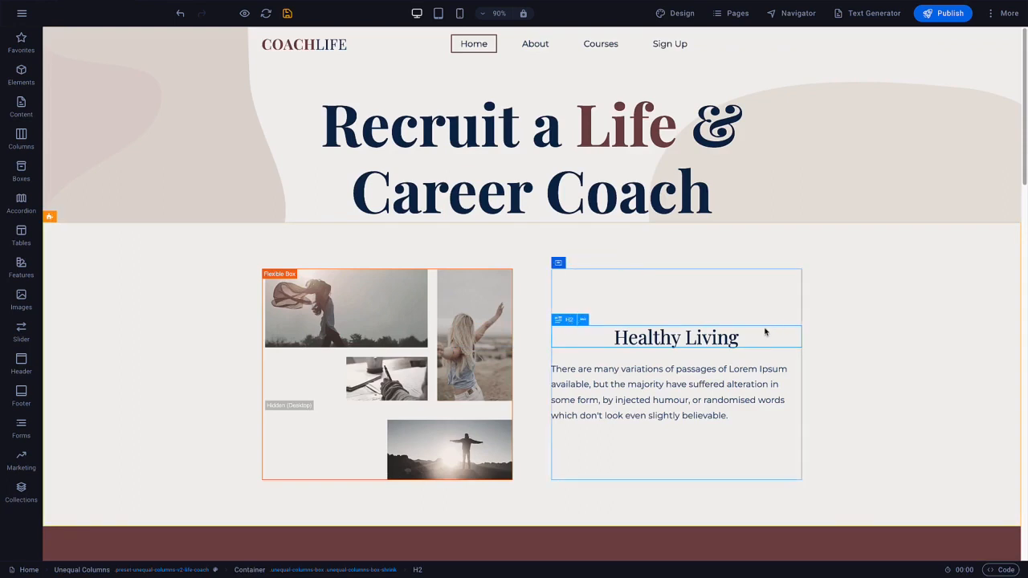
- Try moving the Healthy Living headline between the banner and the columns section, and undo the move
drag(726, 341, 708, 259)
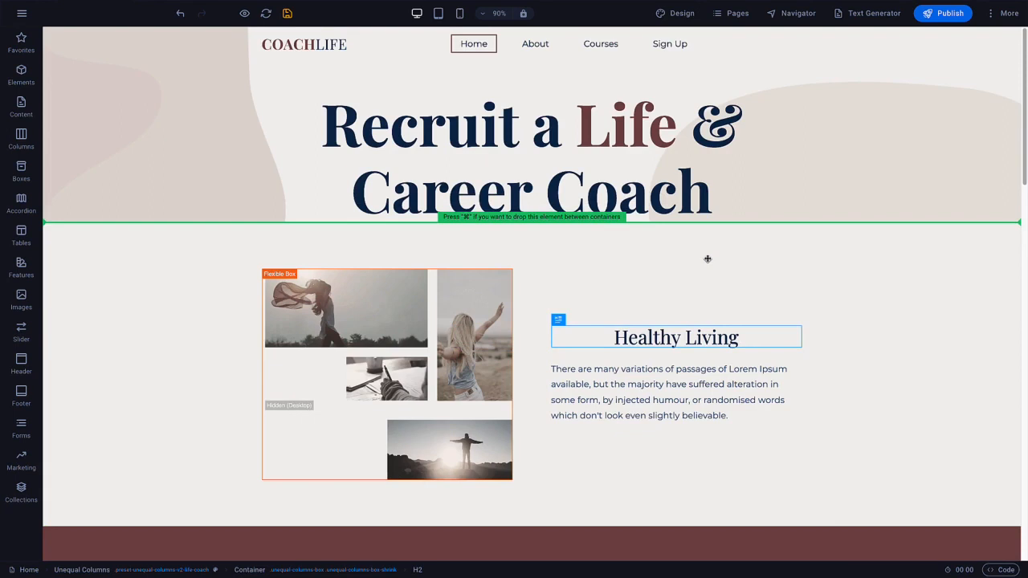
drag(708, 258, 708, 260)
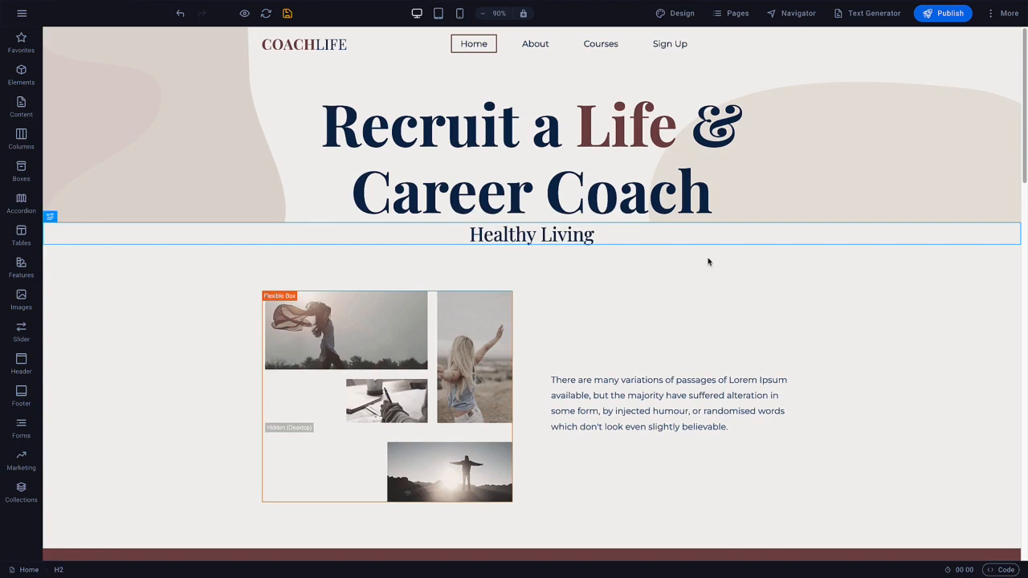
key(ctrl+z)
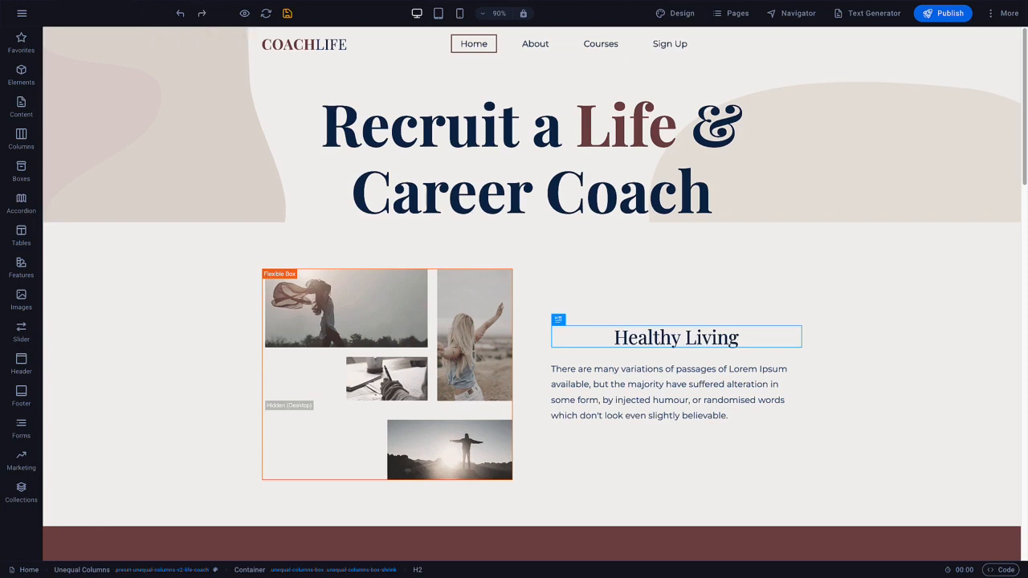
- Look through the editor's keyboard shortcut cheatsheet and close it
click(22, 13)
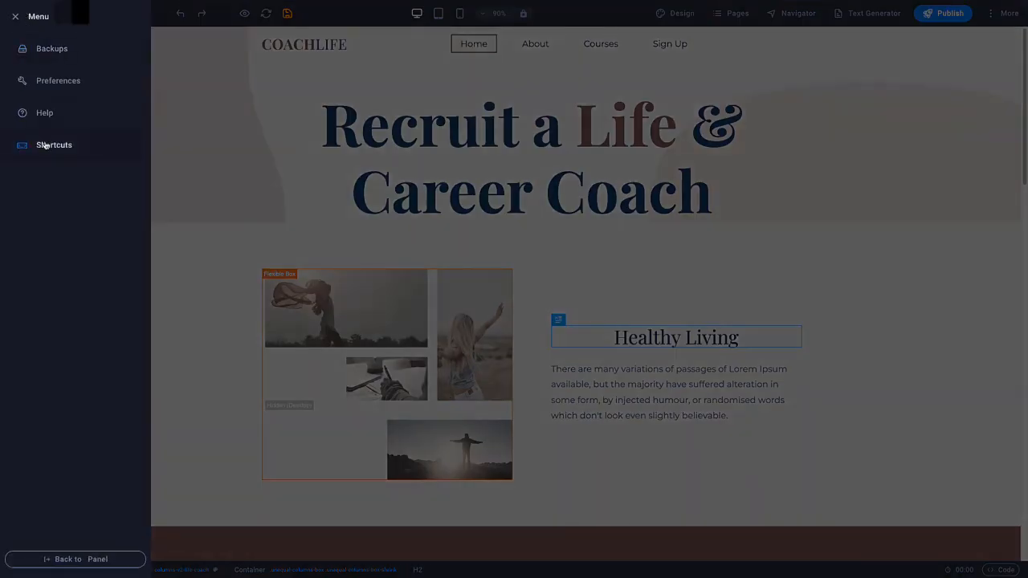
click(46, 143)
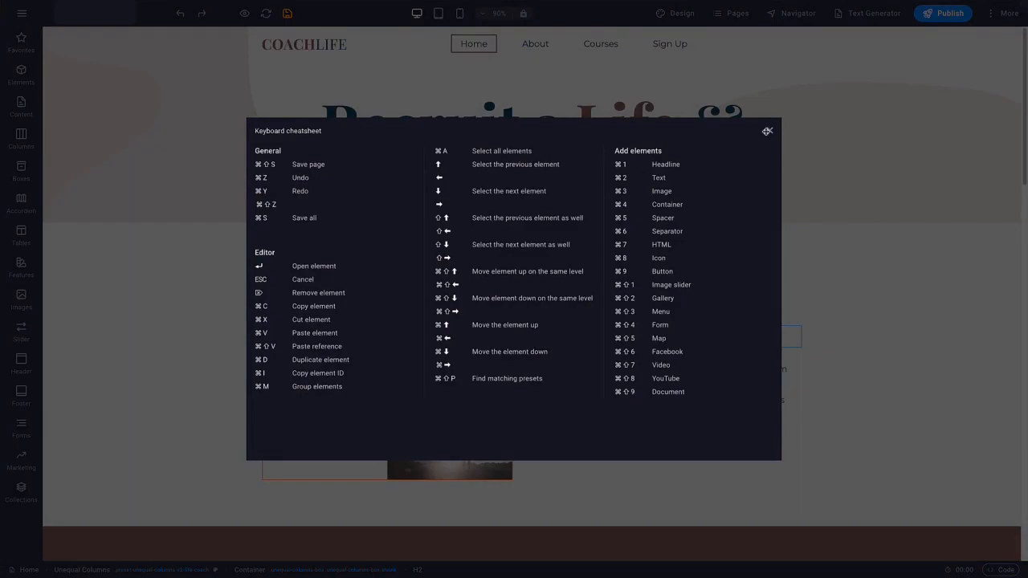
click(769, 131)
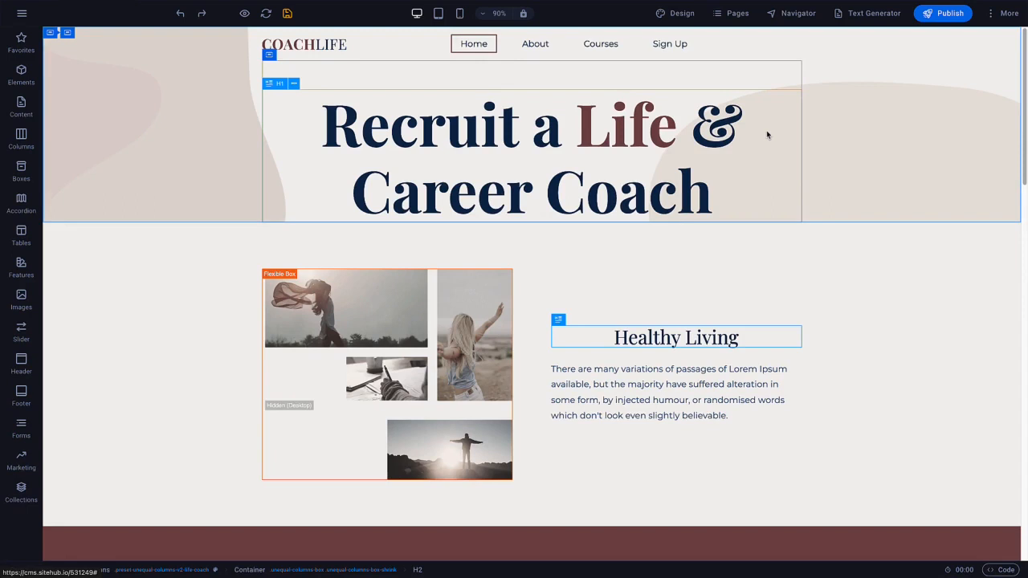
- Try adding an Image element between the banner and the columns section, and undo the insertion
click(21, 74)
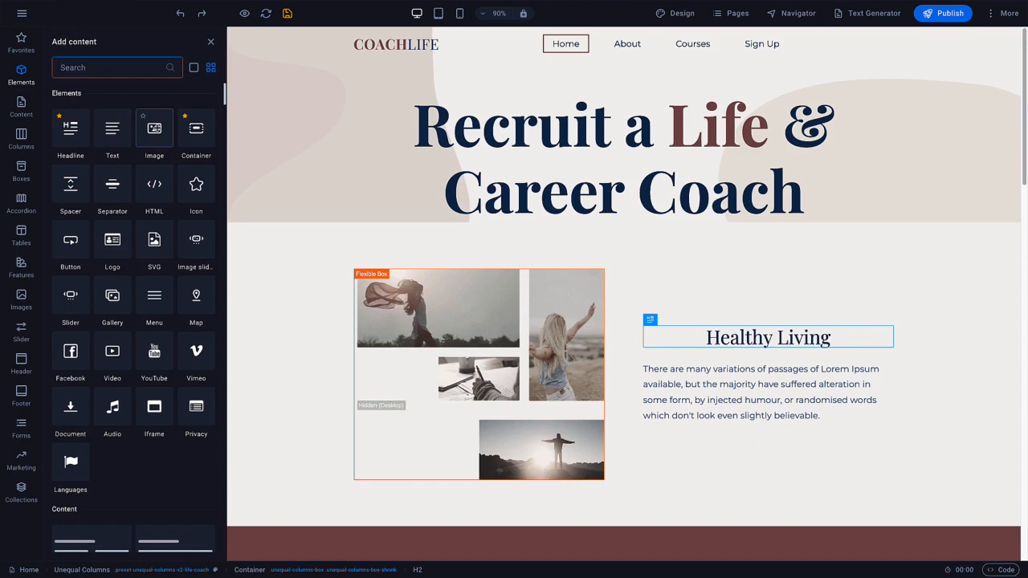
drag(156, 130, 250, 203)
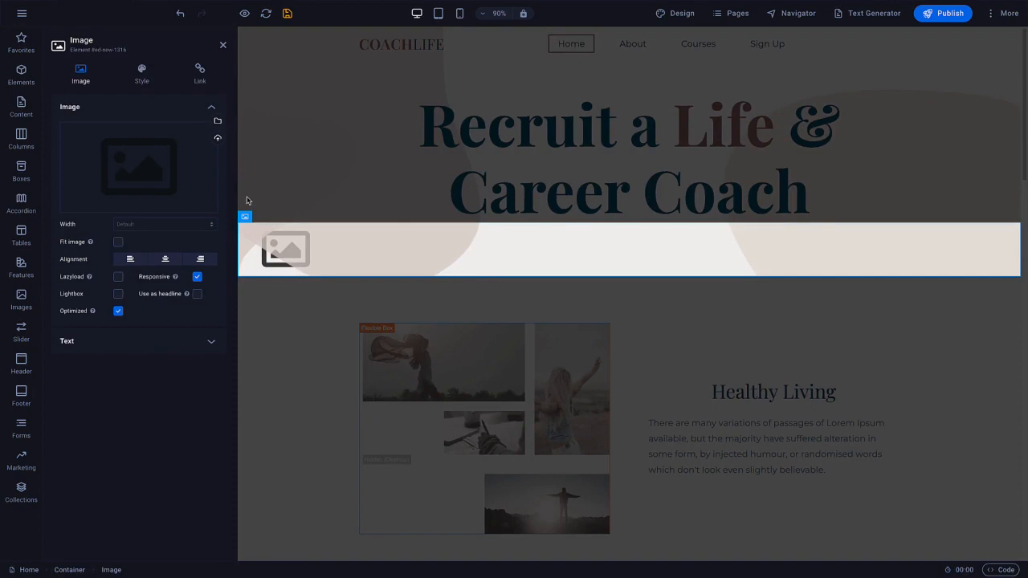
key(ctrl+z)
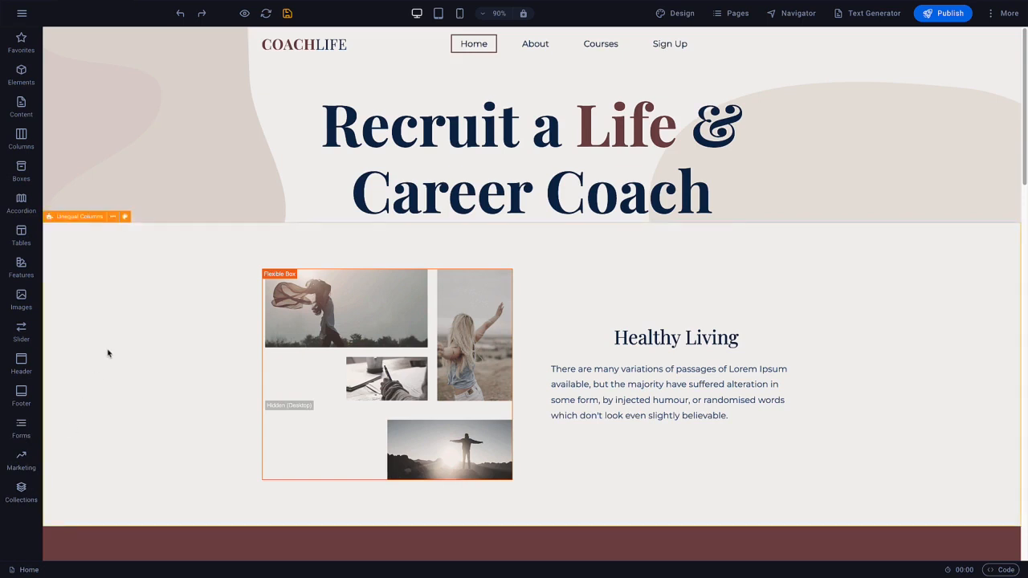
- Replace the CoachLife logo with the uploaded image "Roccogym logo" and apply it globally as the website logo
click(310, 46)
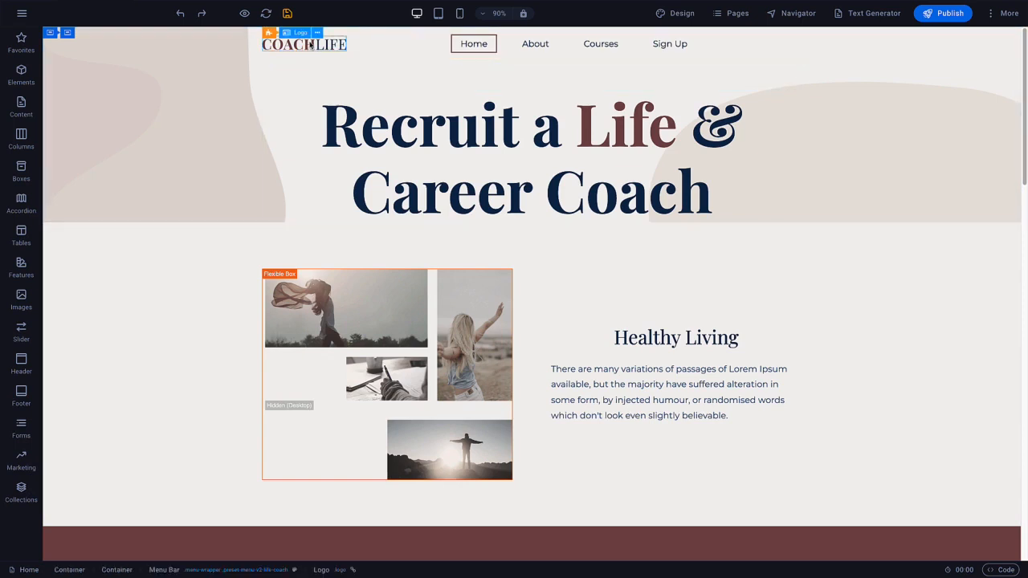
double_click(310, 45)
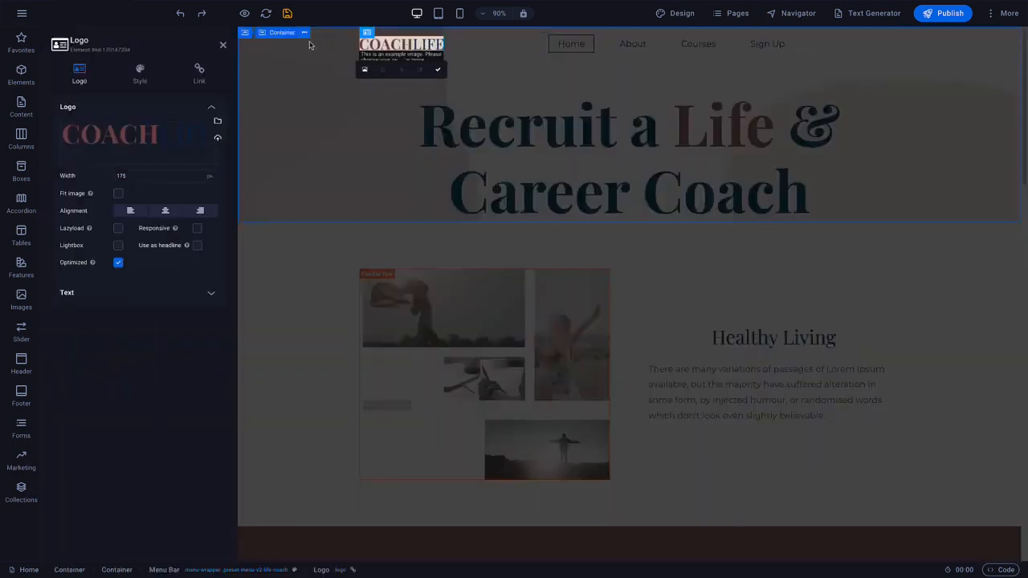
click(218, 140)
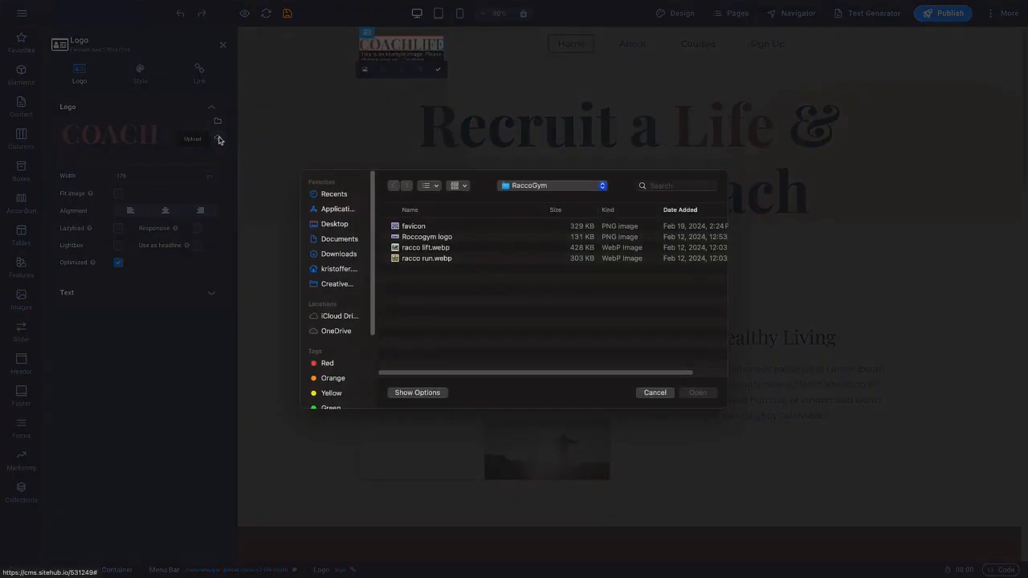
double_click(438, 236)
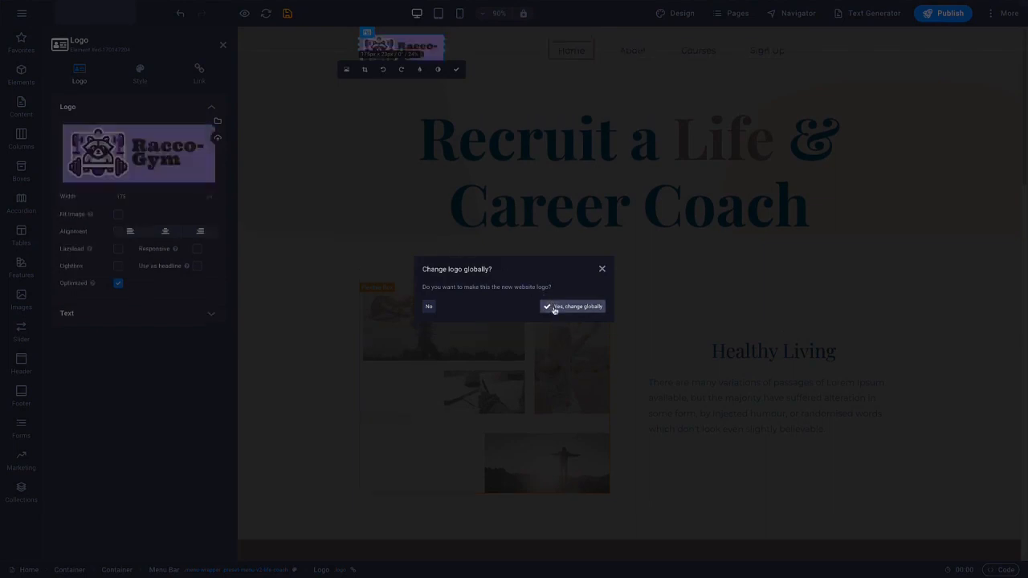
click(554, 307)
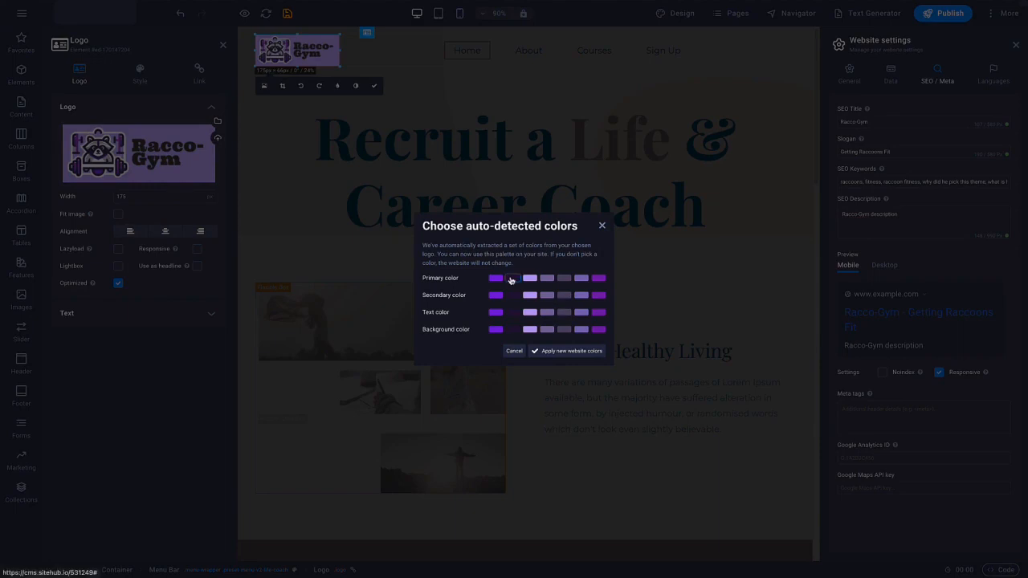
- Apply auto-detected logo colors: darkest purple as primary, dark grayish purple as secondary and light lavender as background
click(564, 299)
click(527, 330)
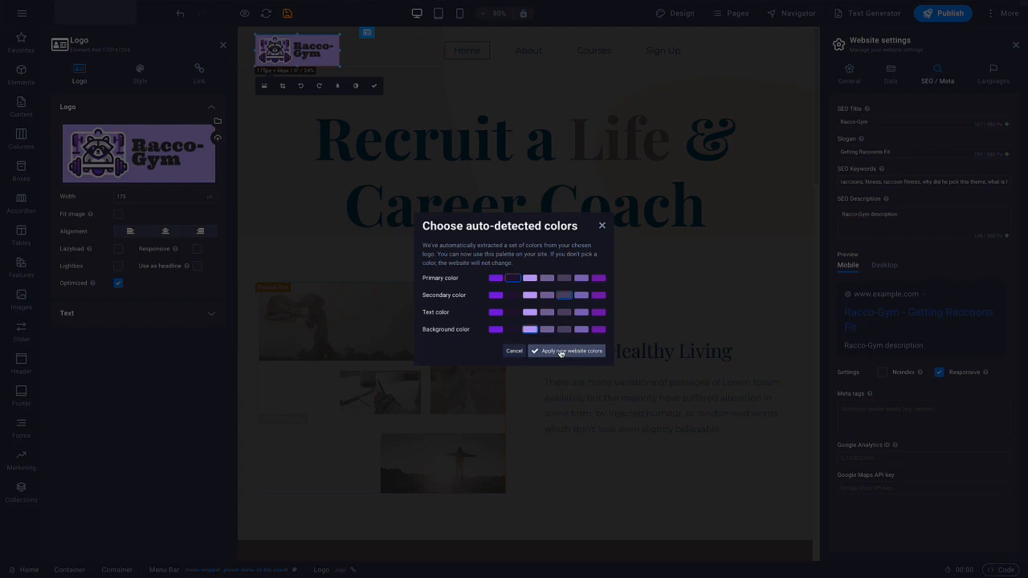
click(561, 352)
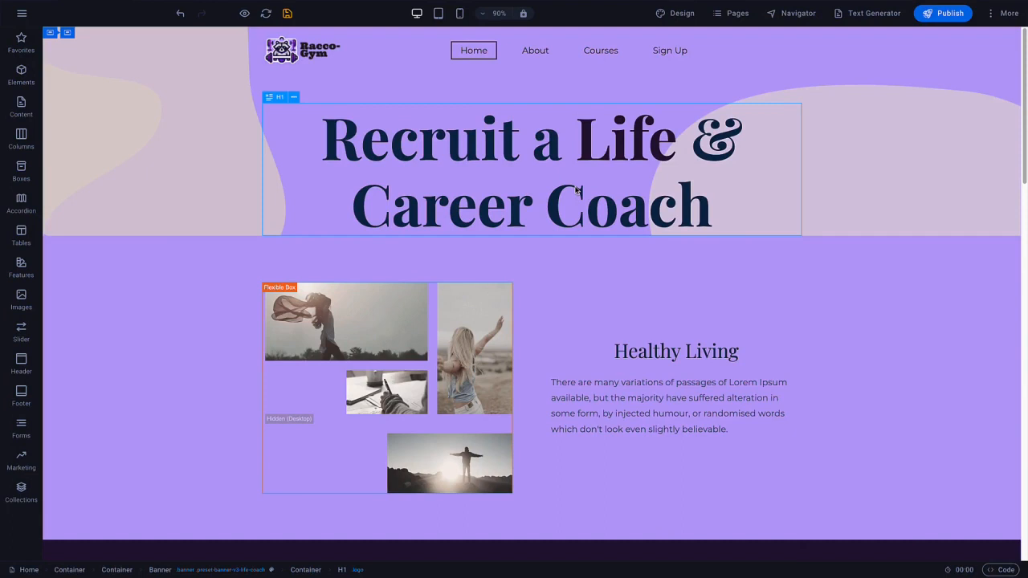
- Replace the banner's main heading with "Fitness for Raccoons!"
double_click(577, 191)
text(Fitness for Raccoons)
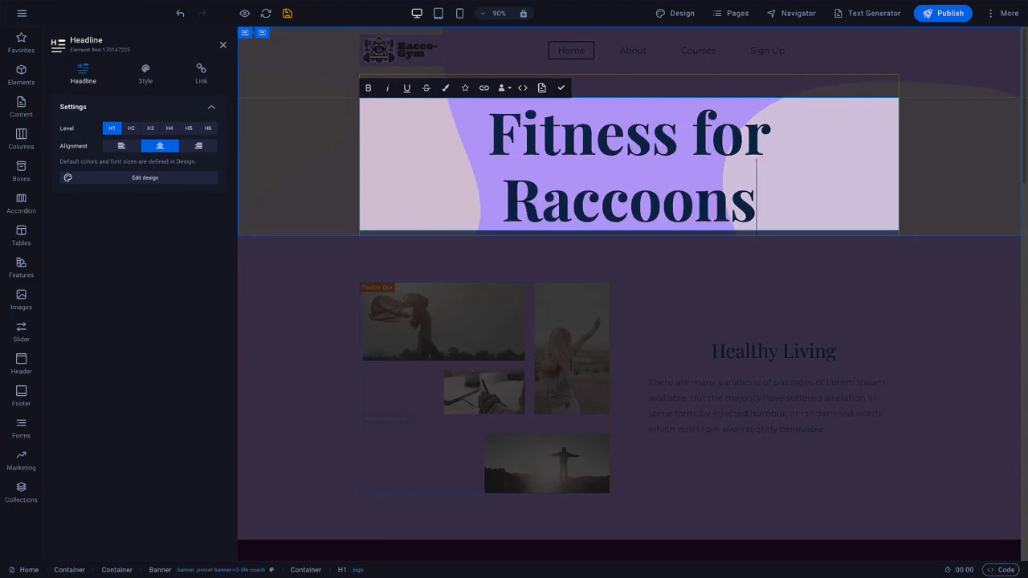
text(!)
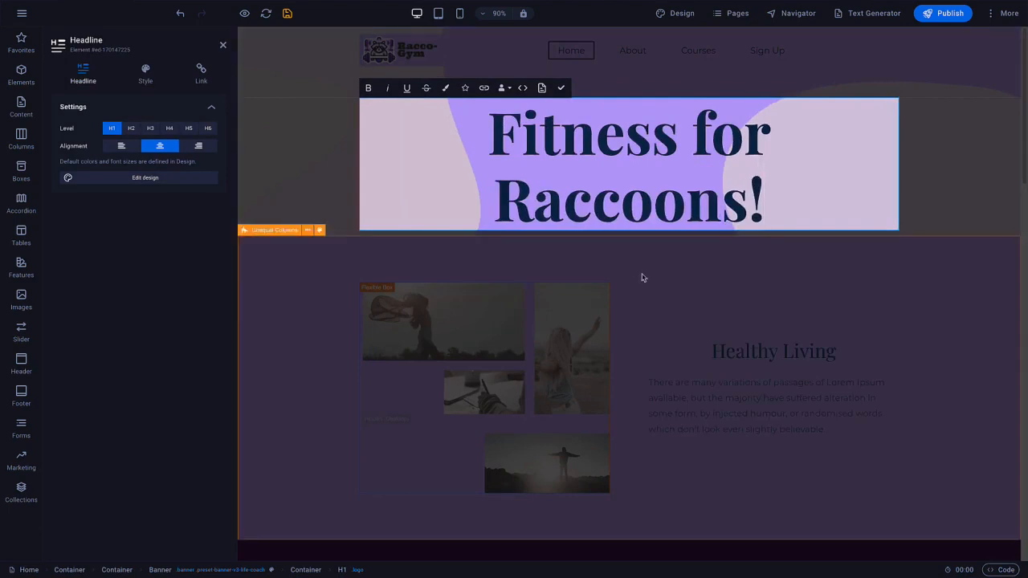
click(642, 275)
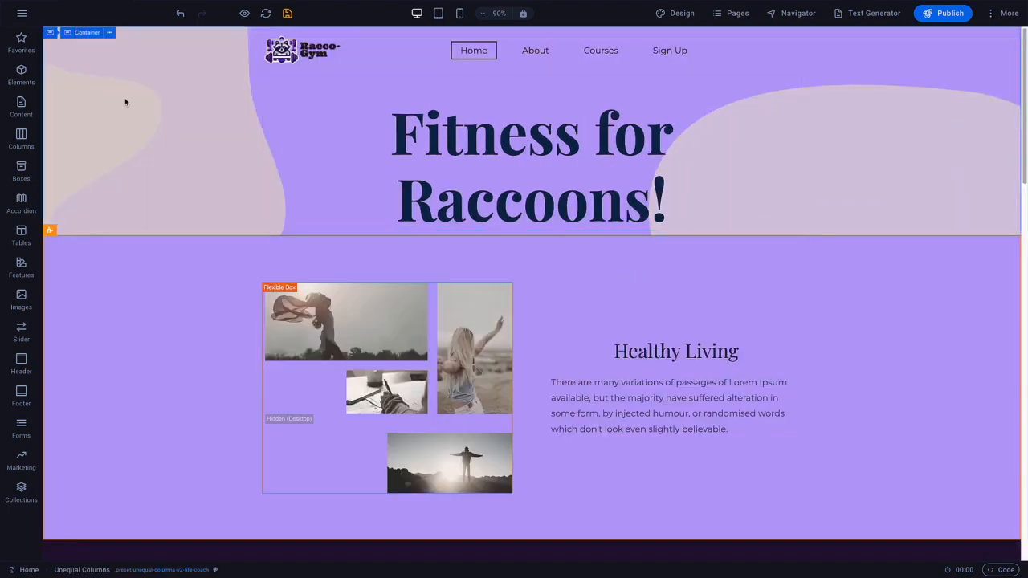
- Search the content elements for "cards" and insert the unbordered Cards preset directly below the banner
click(21, 74)
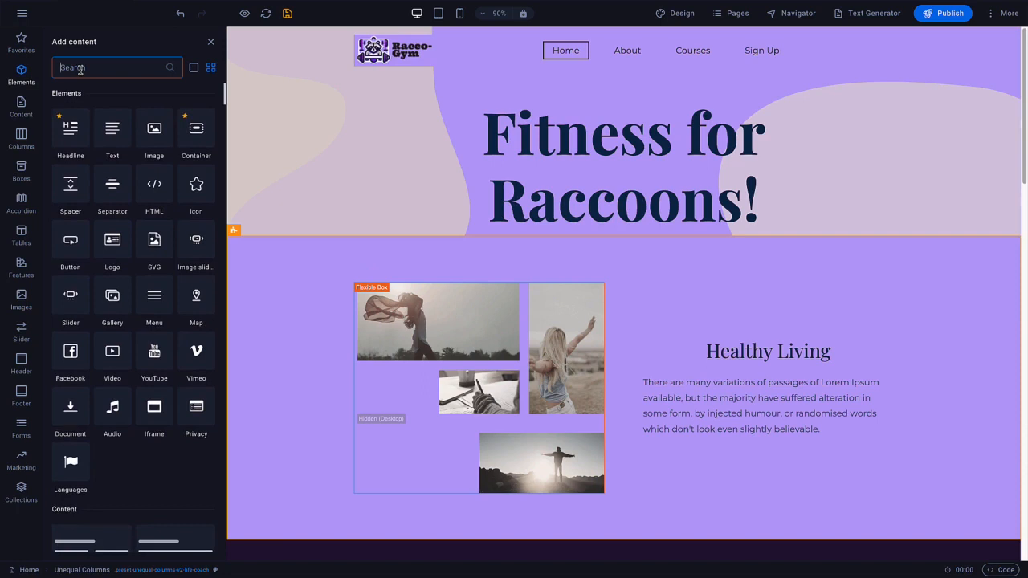
text(cards)
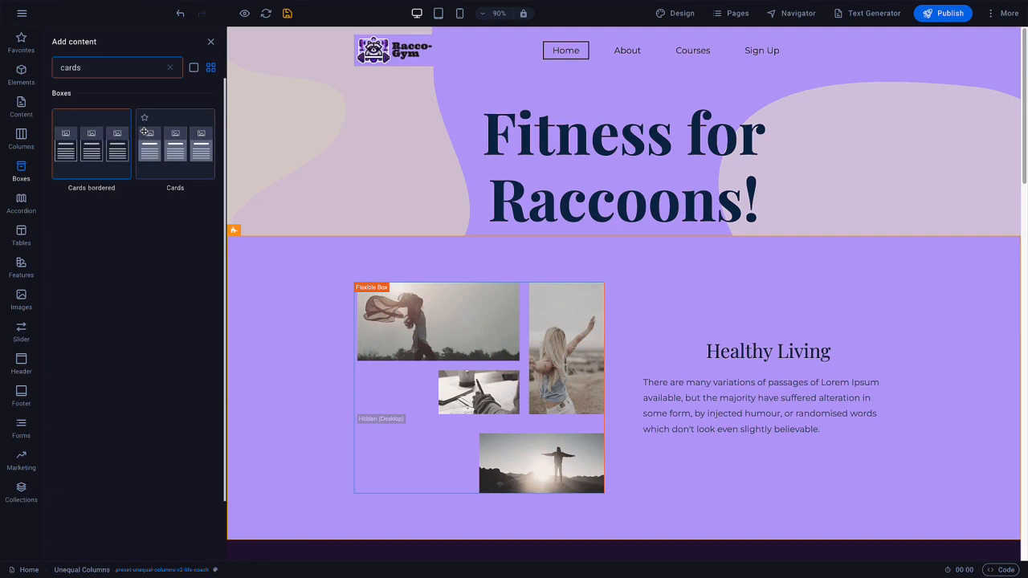
drag(166, 134, 302, 231)
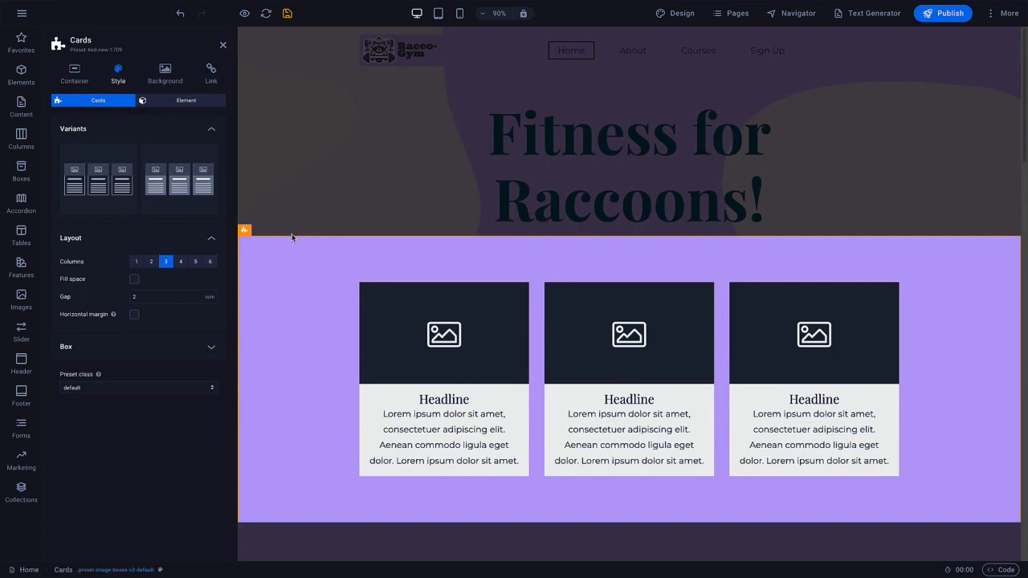
click(113, 347)
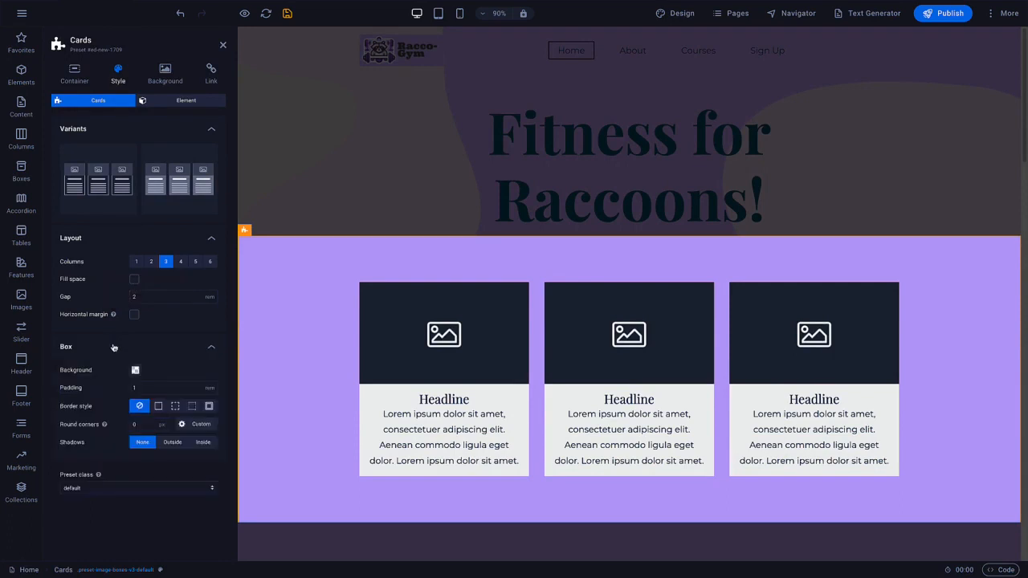
click(171, 103)
click(106, 101)
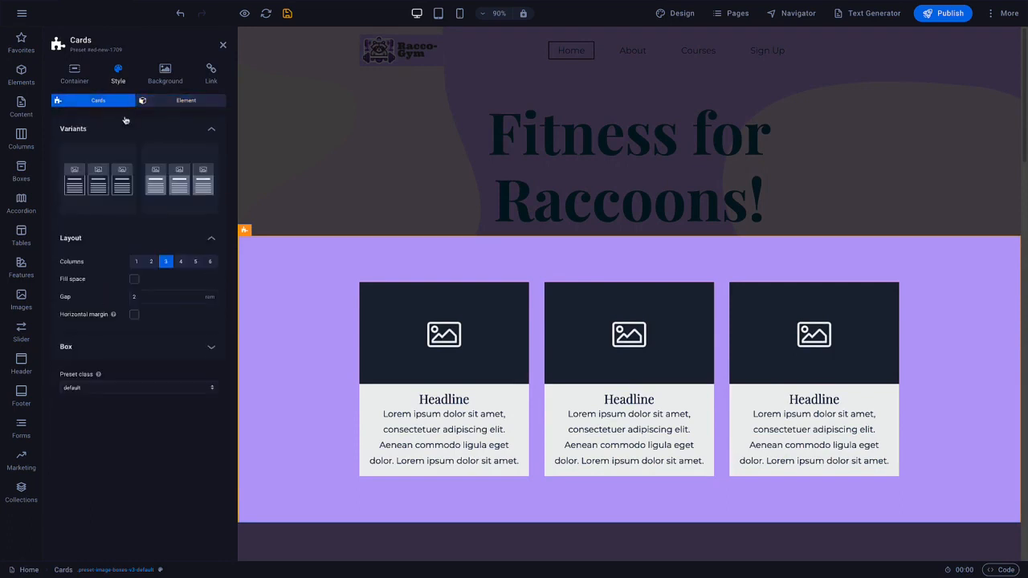
- Set the cards layout to 4 columns and duplicate the third card to fill the row
click(179, 263)
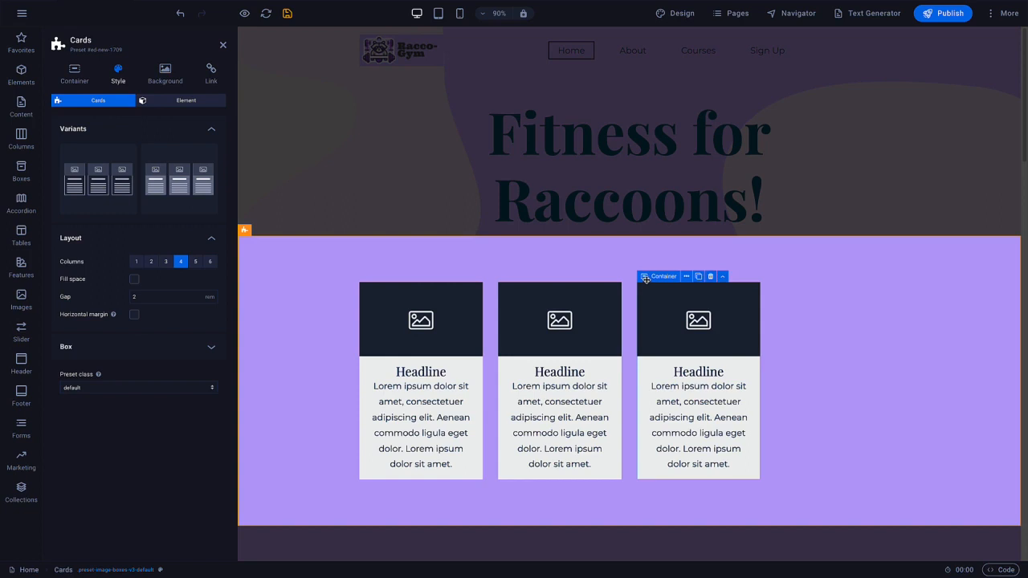
click(698, 277)
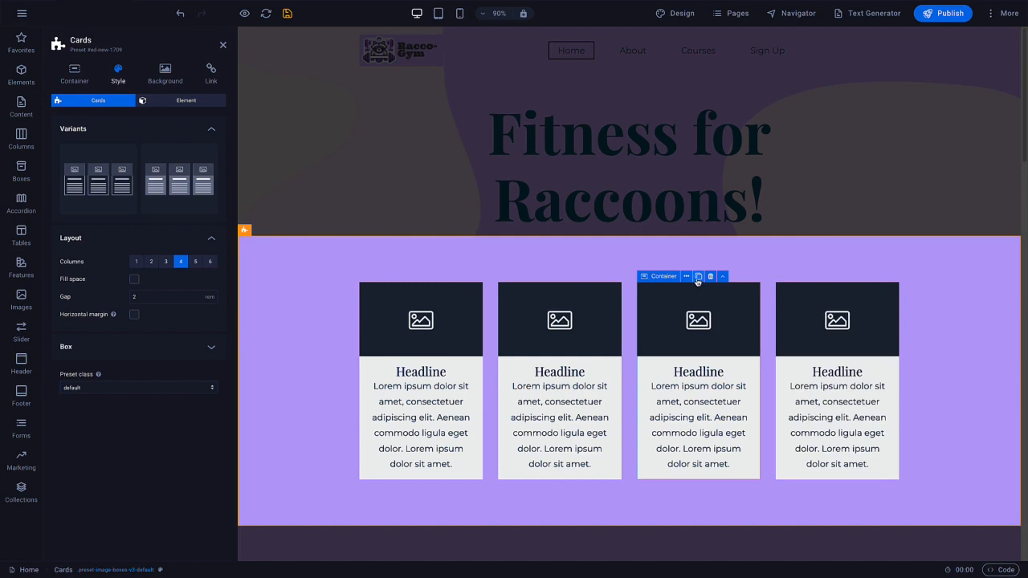
- Upload racco lift.webp as the image of the first card
double_click(413, 319)
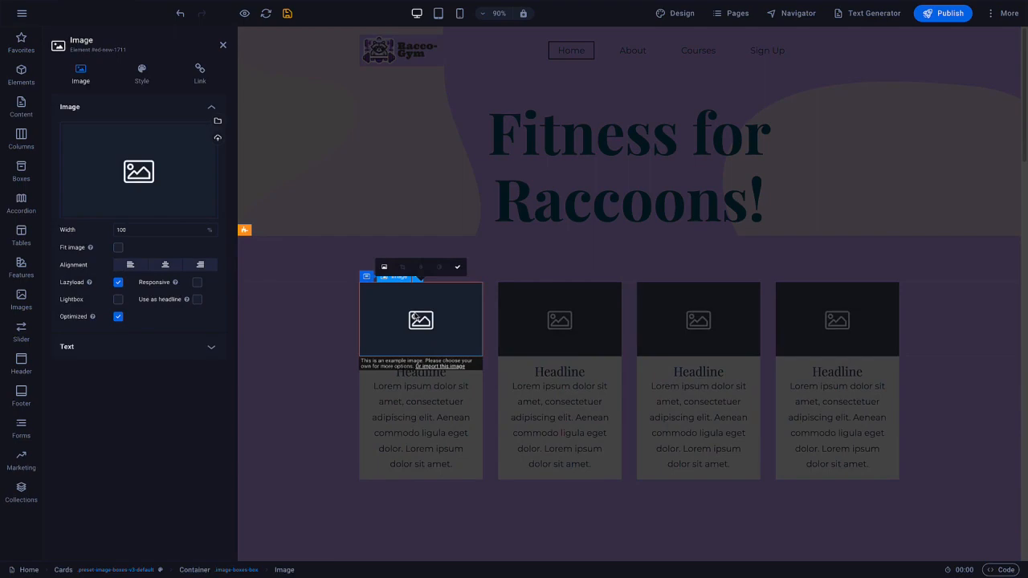
click(218, 140)
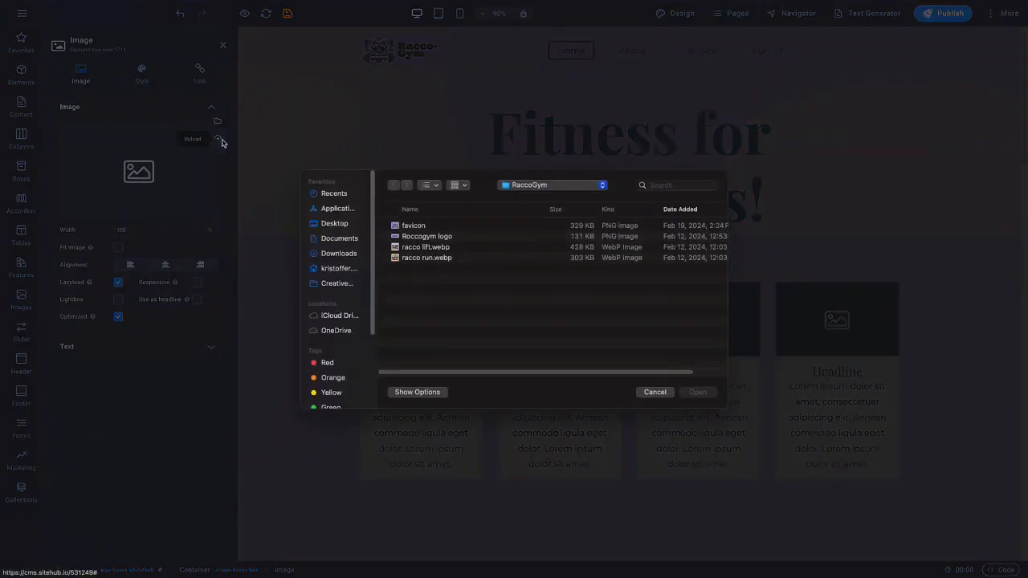
click(467, 249)
double_click(466, 249)
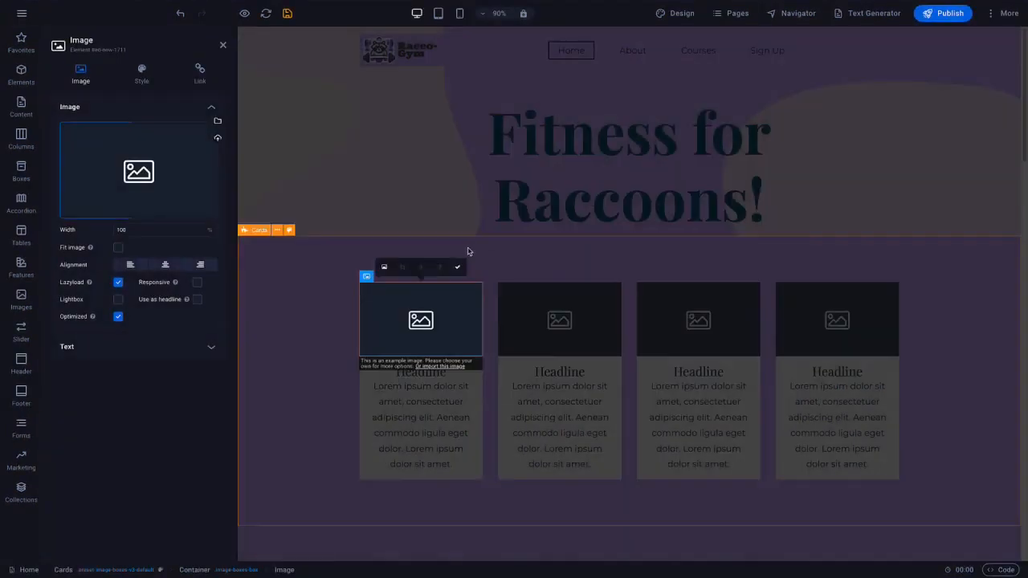
- Finish the image edit and change the first card's headline to "Weight Lifting"
click(475, 267)
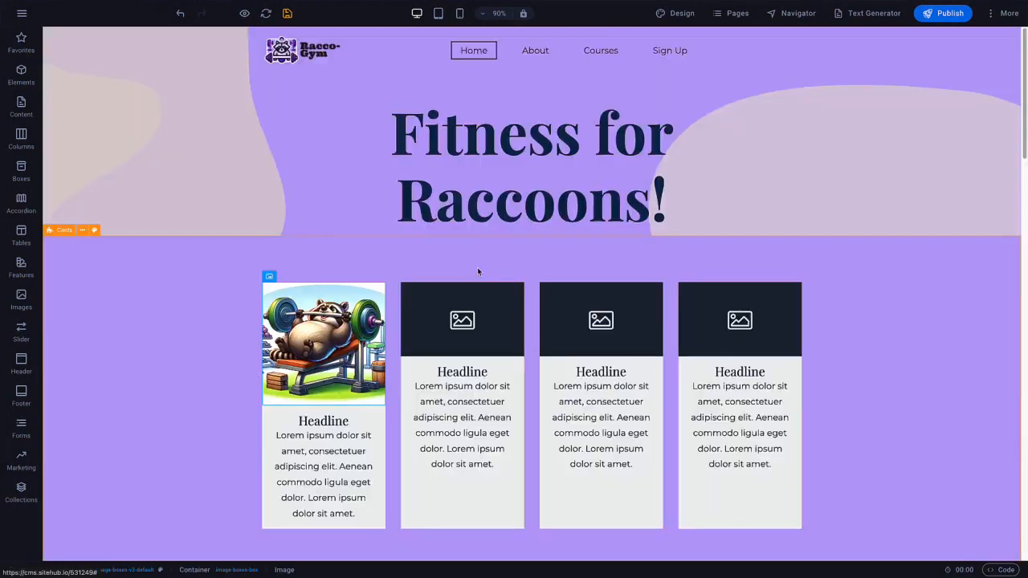
double_click(324, 423)
text(Weight Lifting)
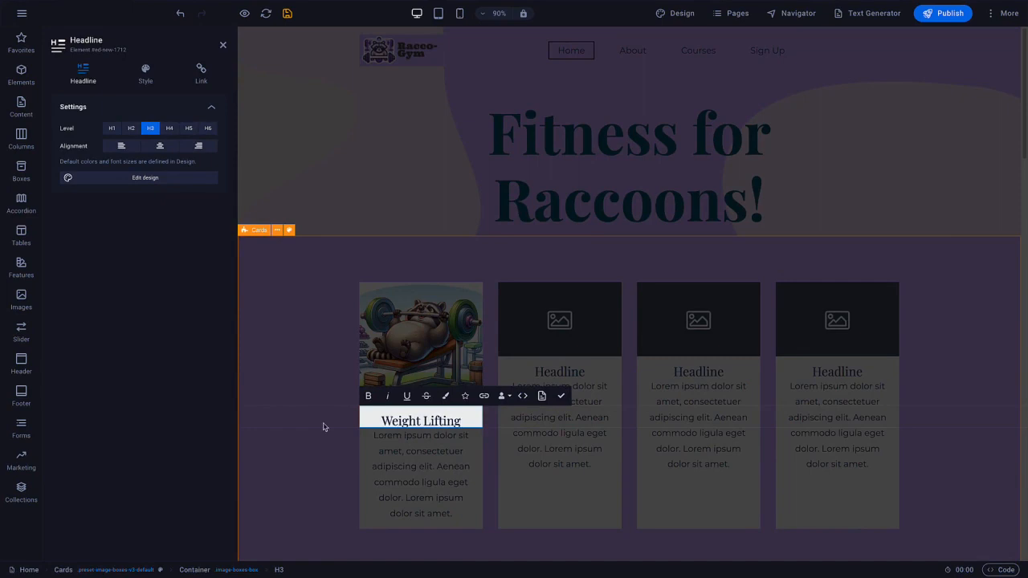
click(560, 395)
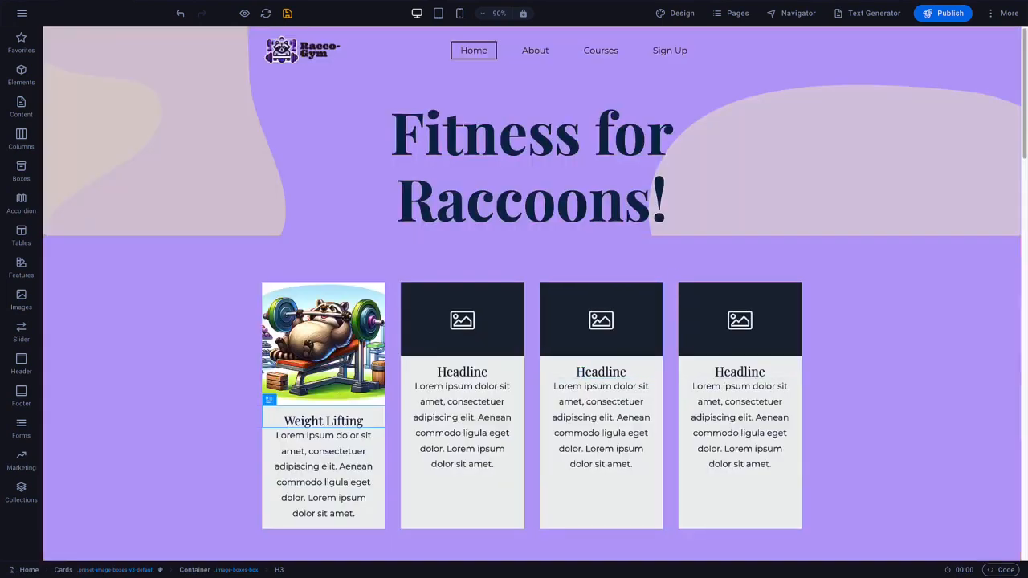
- Replace the first card's body text with "COMPANY trains raccoons to lift weights properly for improved strength and agility in their natural habitat."
double_click(321, 472)
triple_click(386, 472)
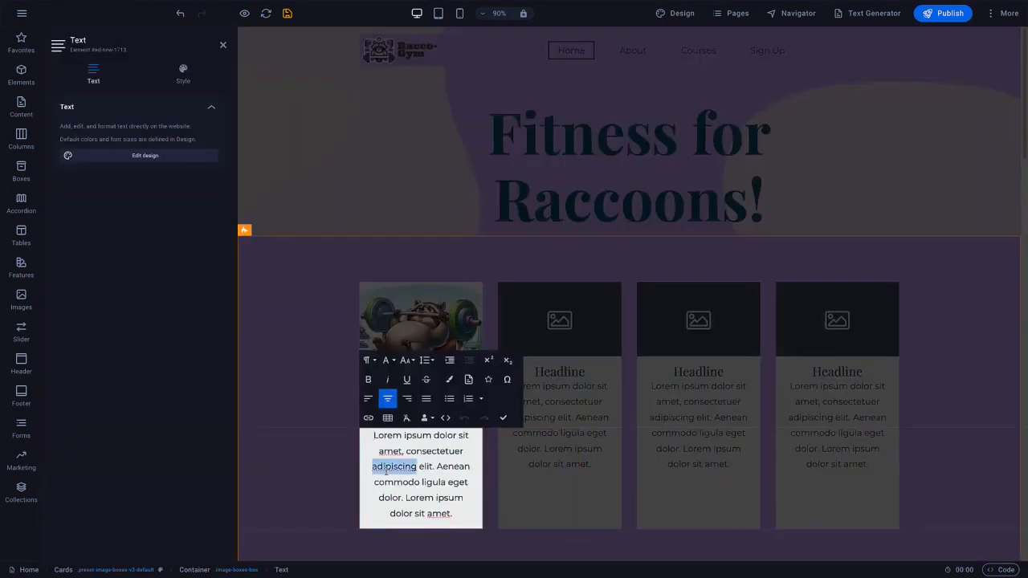
text(COMPANY trains raccoons to lift weights properly for improved strength and agility in their natural habitat.)
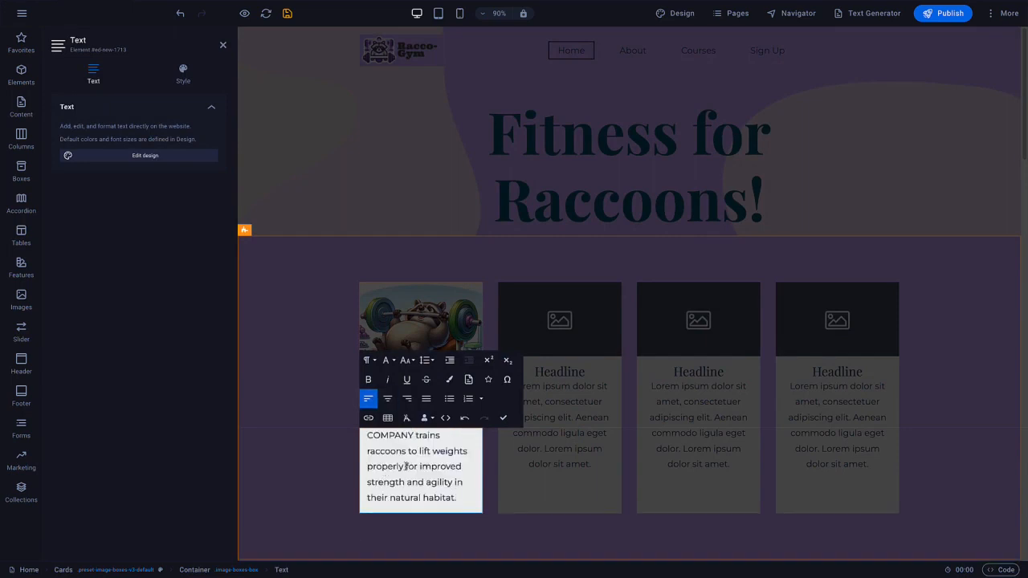
click(504, 418)
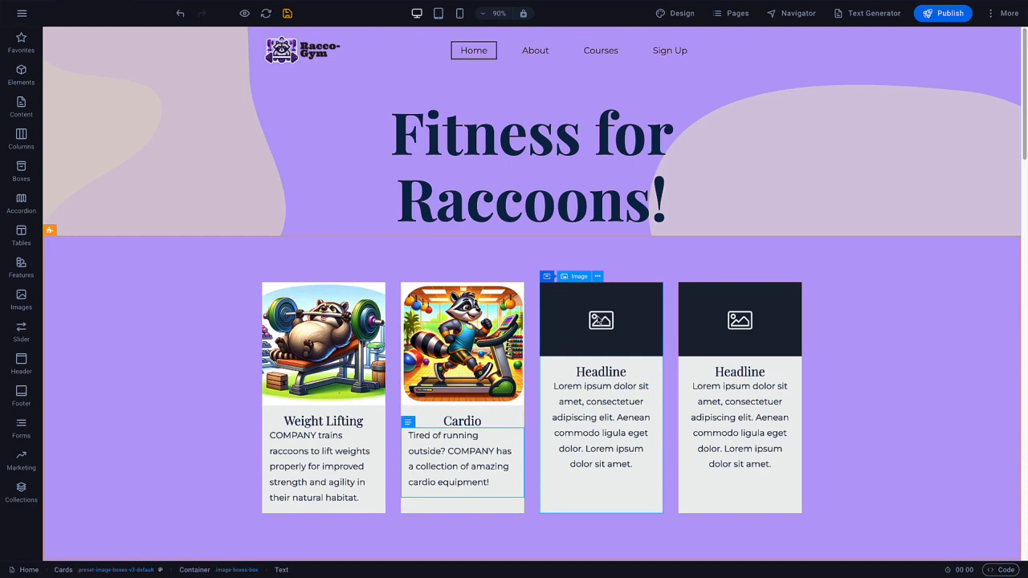
- Search the stock photos for "raccoon" and insert the photo of a raccoon standing on wooden logs as the third card's image
click(601, 320)
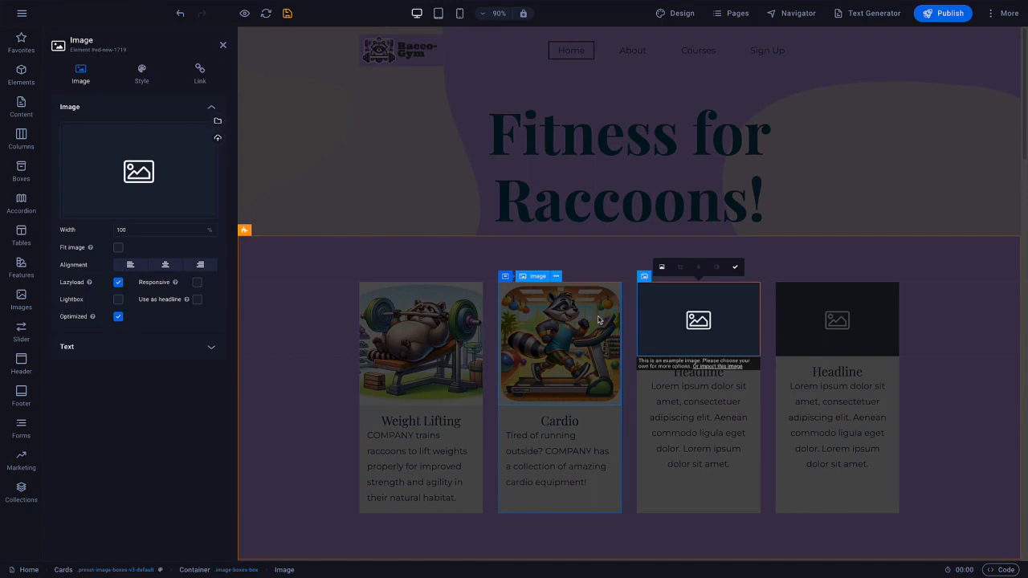
click(217, 121)
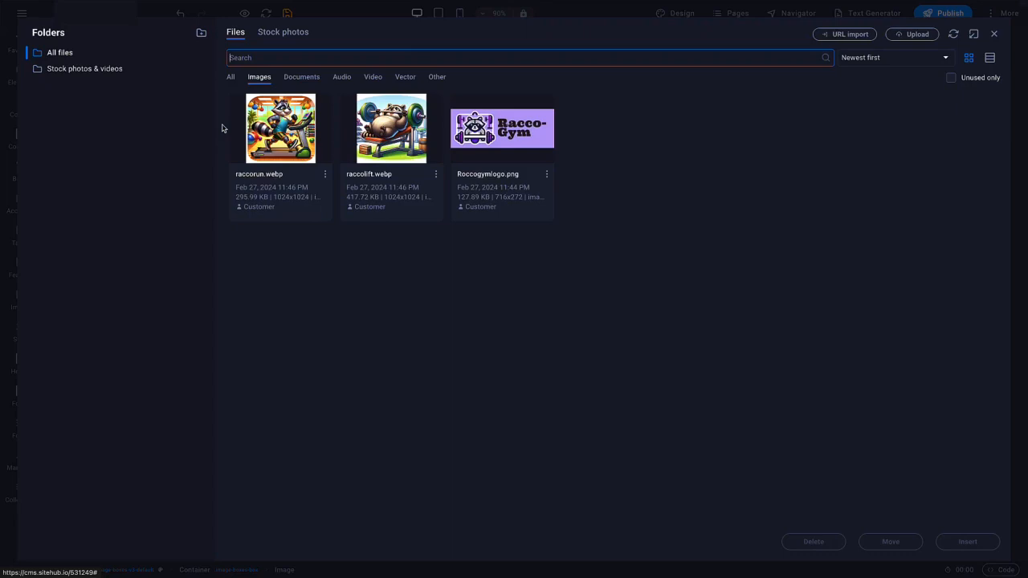
click(286, 36)
text(raccoo)
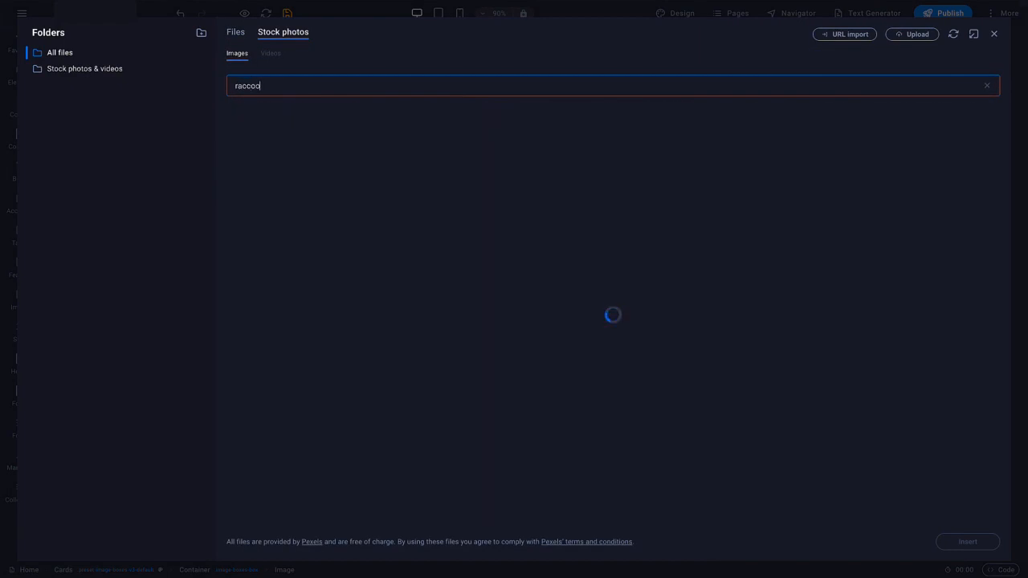
text(n)
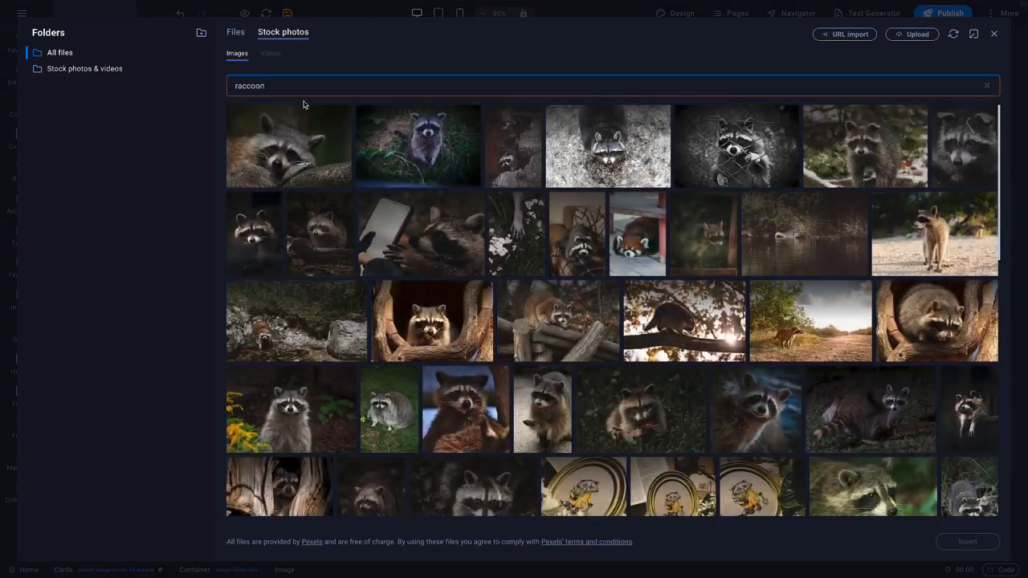
click(581, 298)
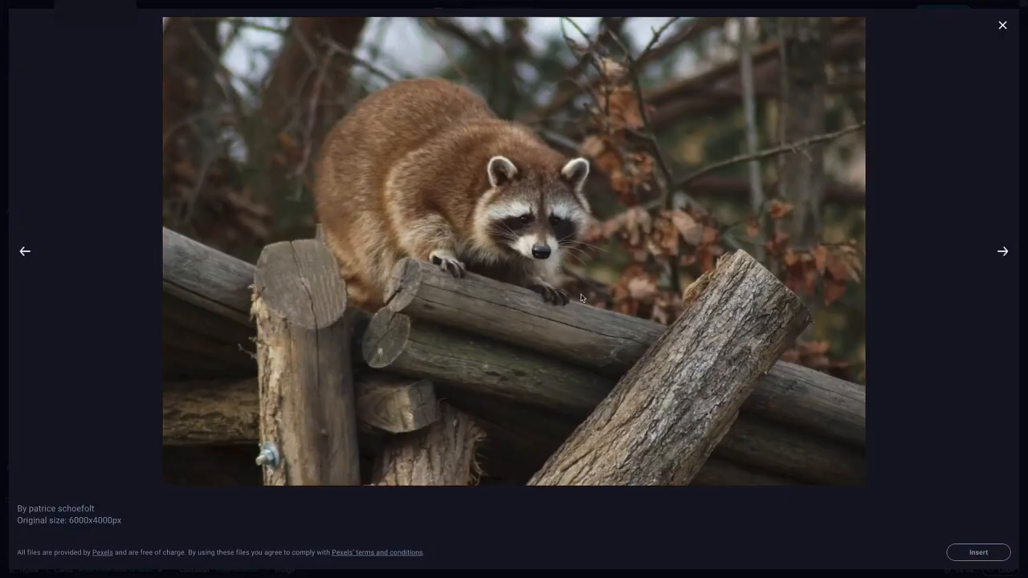
click(978, 552)
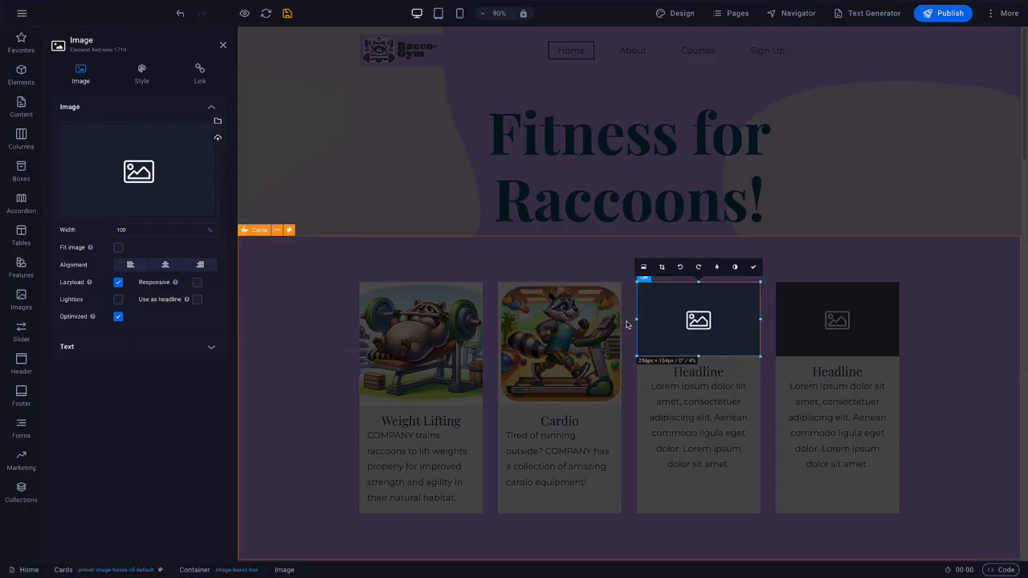
- Change the third card's headline to "Obstacle Course" and finish the text edit
double_click(699, 373)
text(Obstacle Course)
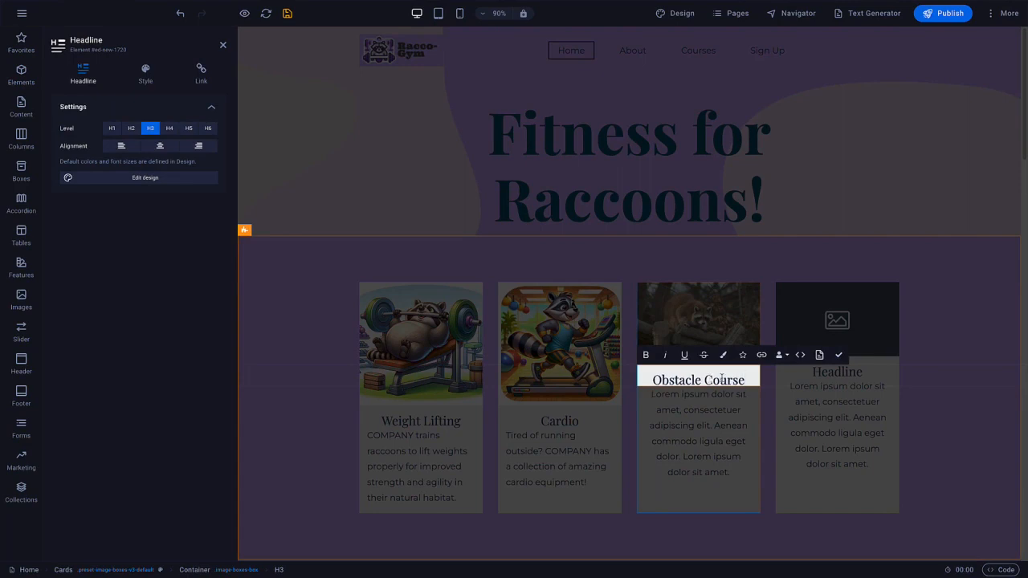
click(709, 410)
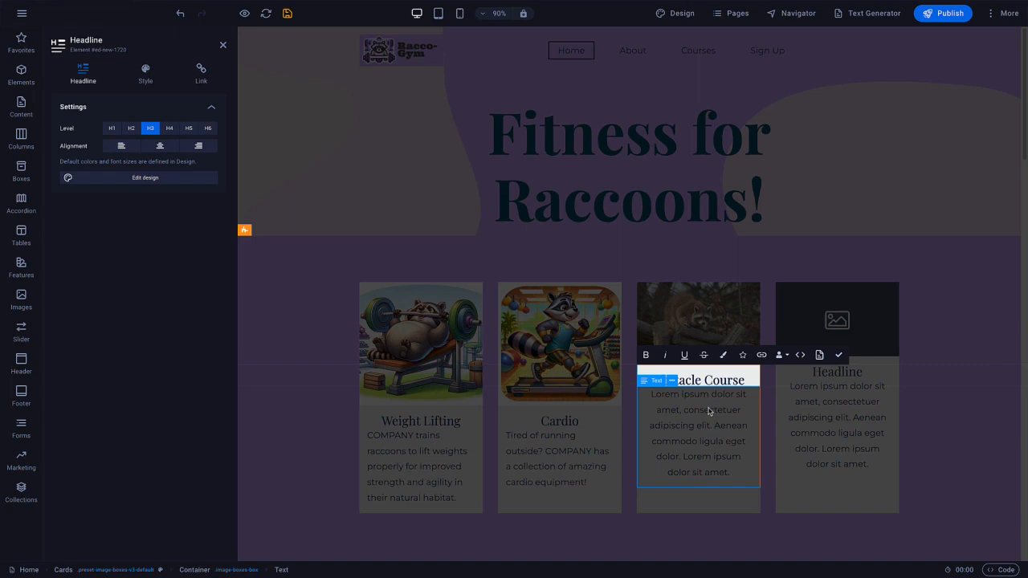
click(710, 410)
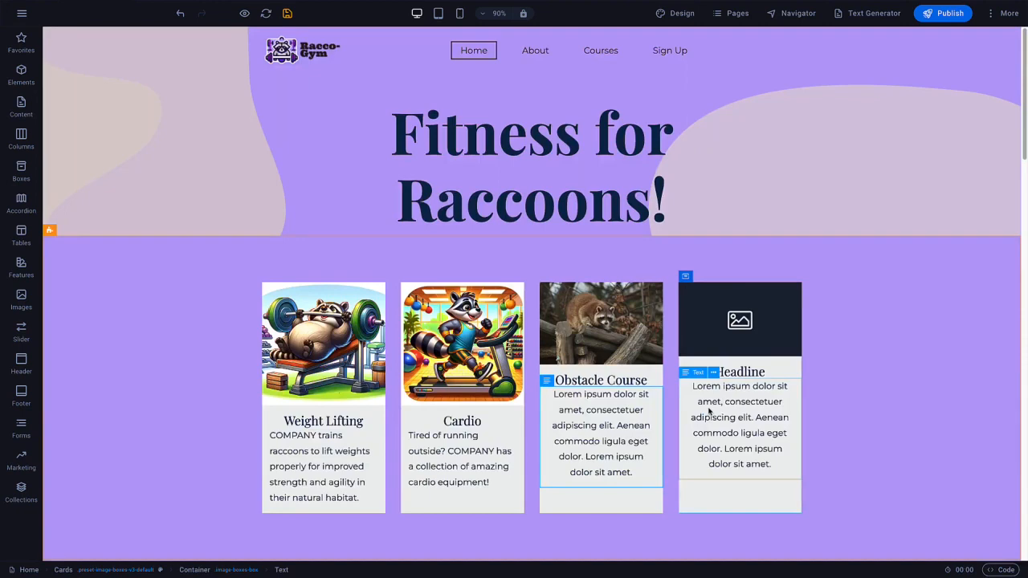
- Target the Obstacle Course card's body text in the Text Generator with the description "we have an obstacle course for raccoons and they love it"
click(866, 14)
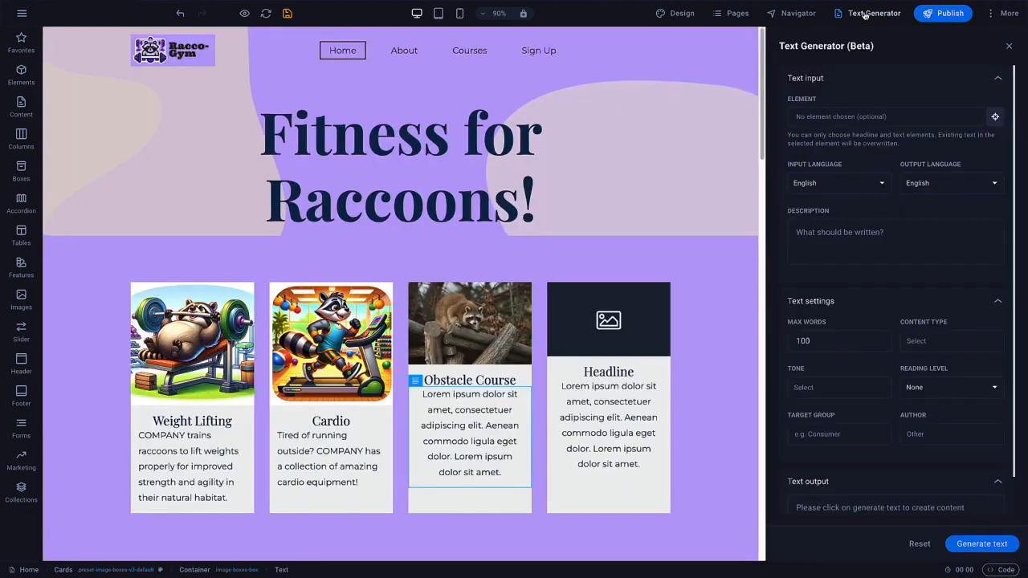
click(995, 117)
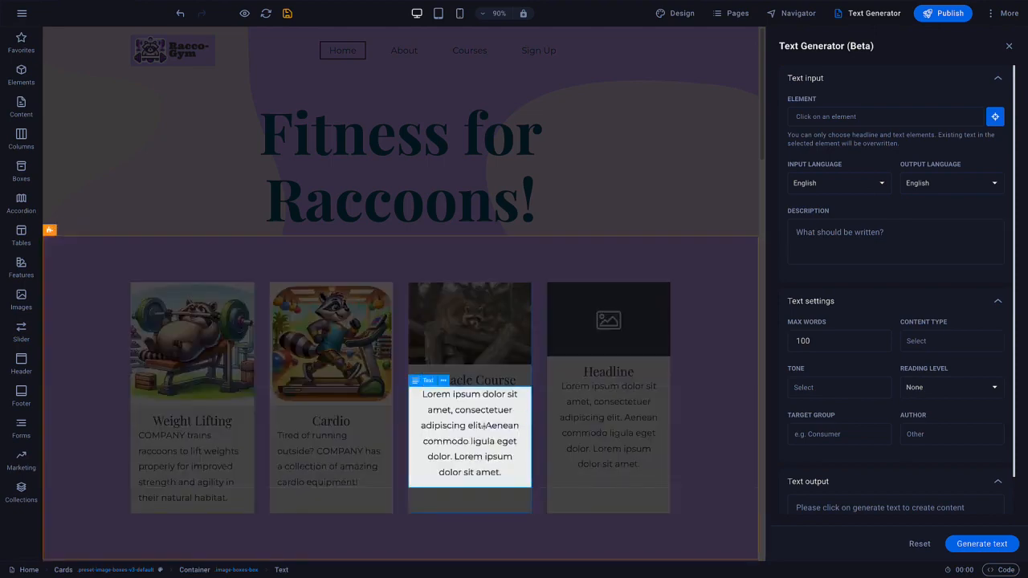
click(484, 426)
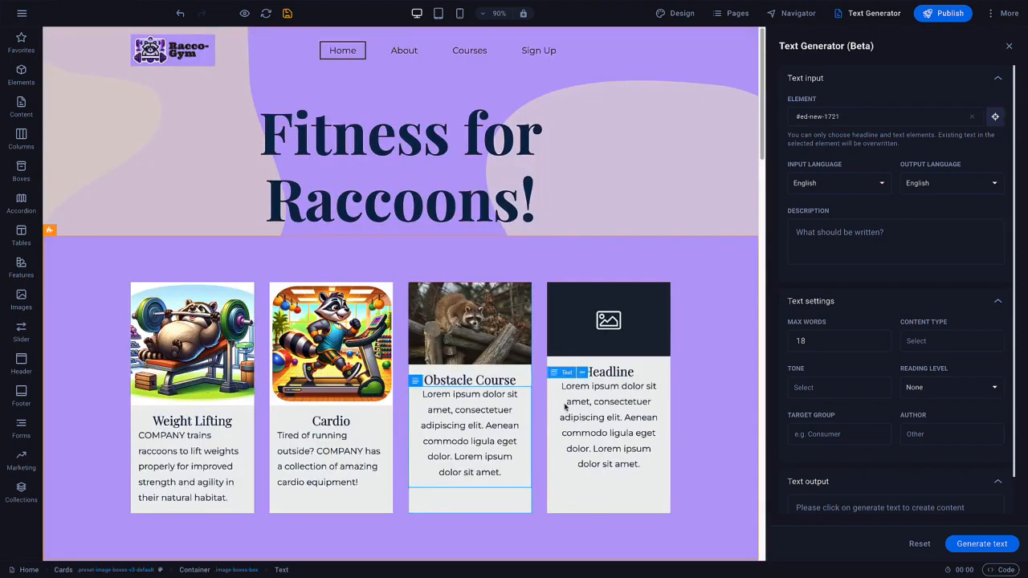
click(827, 243)
text(we have an obstacle cours)
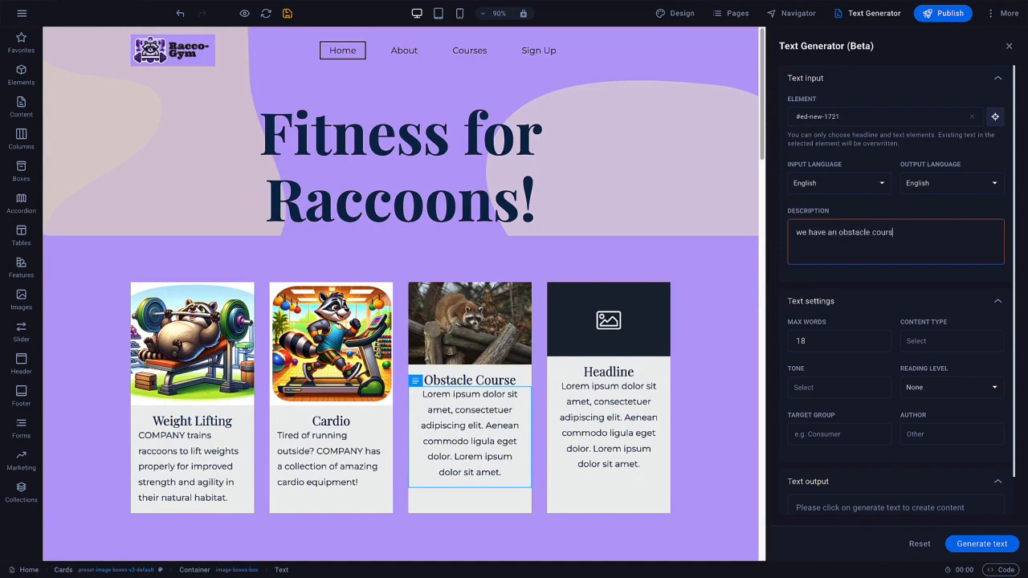
text(e for raccoons and they love it)
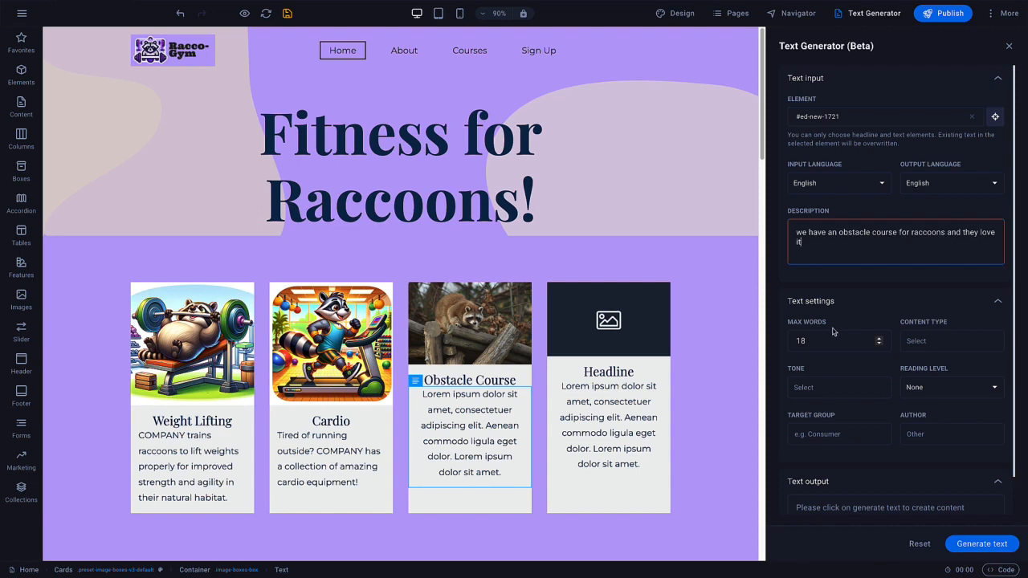
- Set the tone to Friendly and generate the text for the Obstacle Course card
click(836, 383)
click(820, 428)
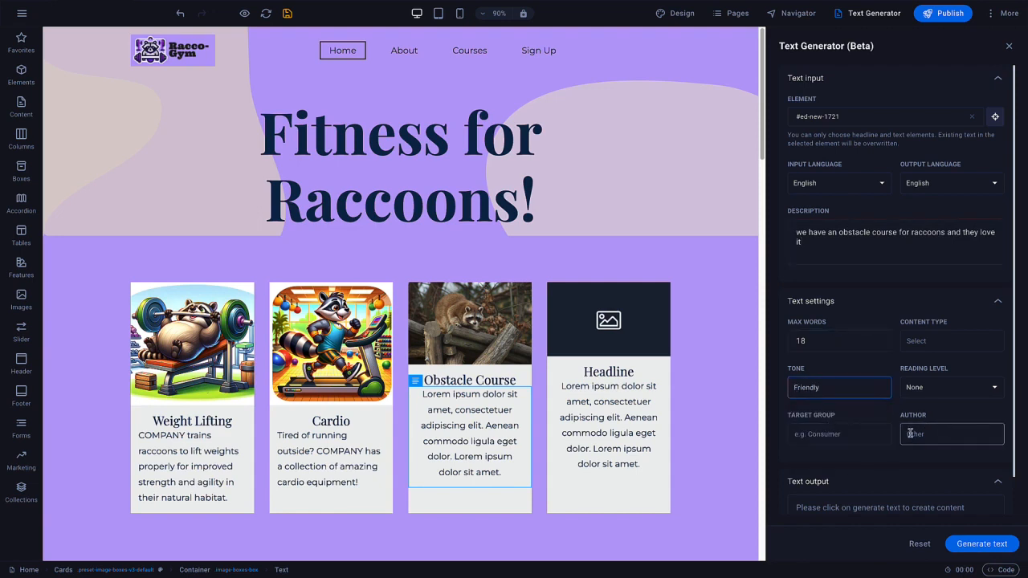
scroll(910, 433, down, 1)
click(968, 546)
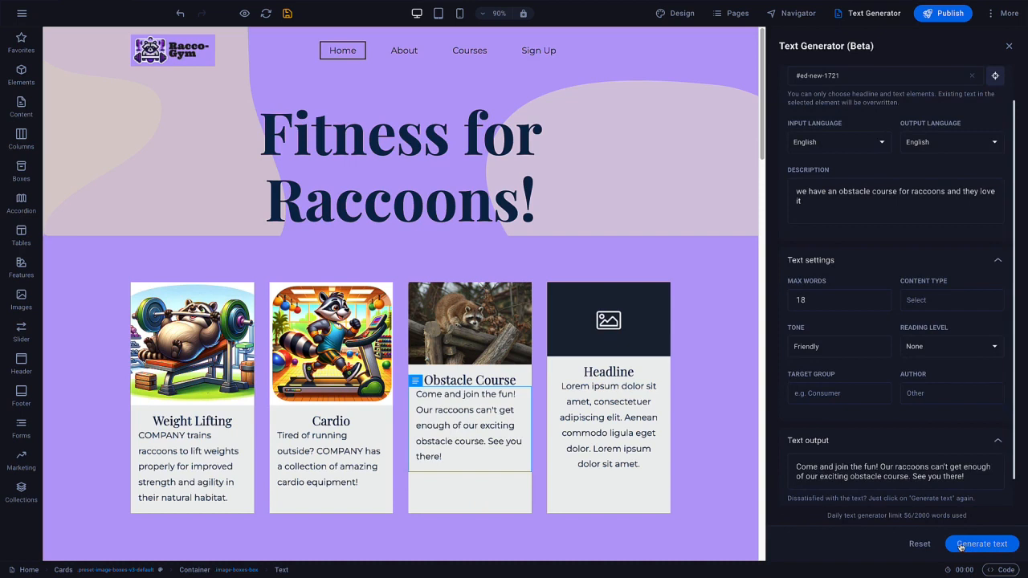
scroll(948, 491, down, 1)
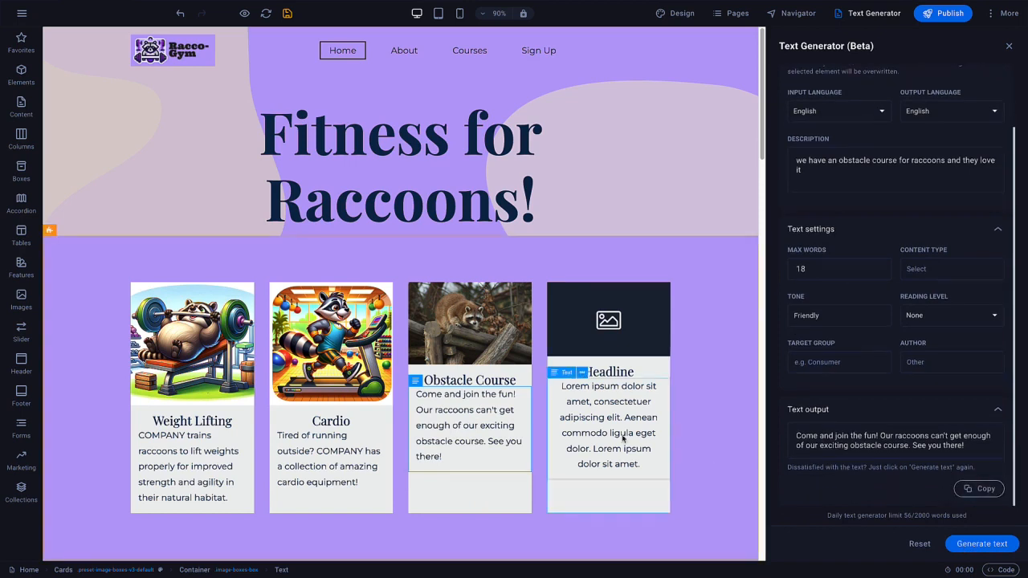
- Delete the opening sentence "Come and join the fun!" from the Obstacle Course card's body text
double_click(495, 401)
shift+click(532, 403)
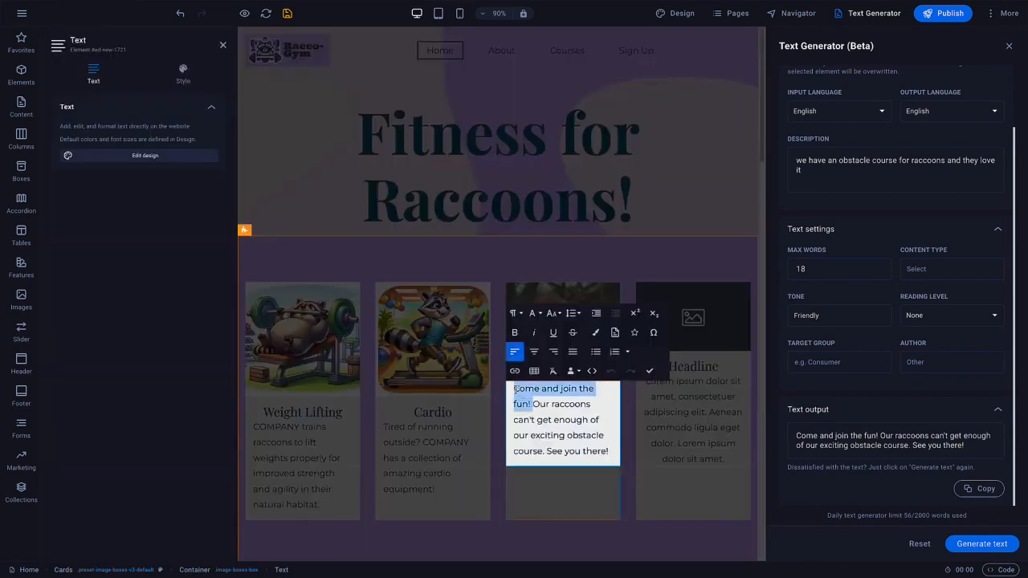
key(BackSpace)
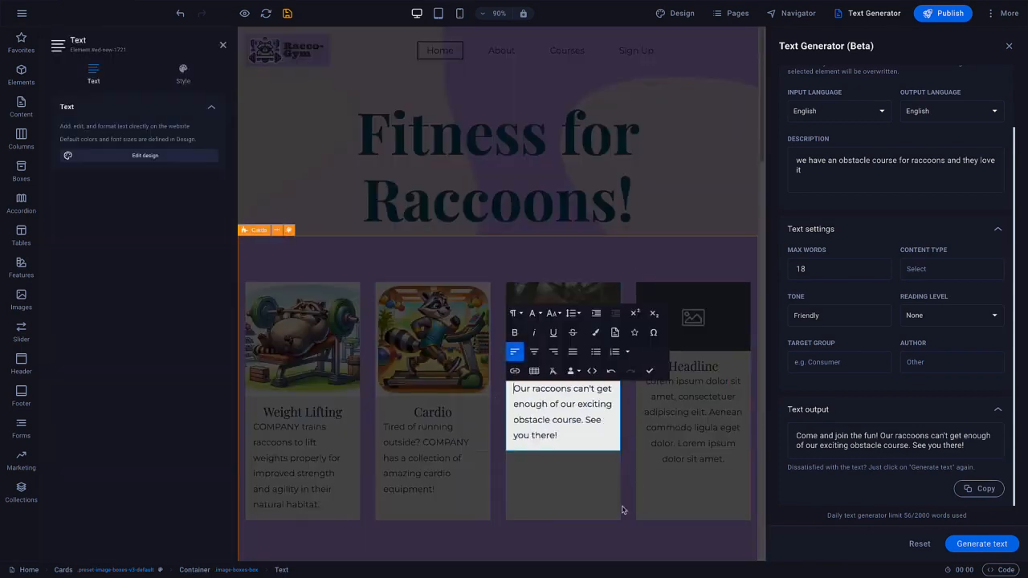
click(621, 510)
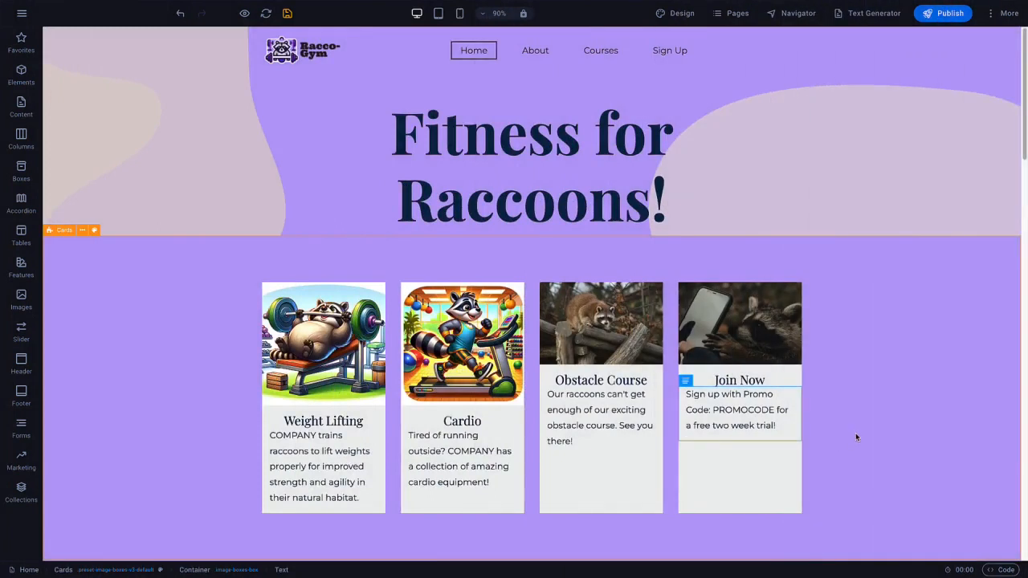
- Crop the Cardio card's image from below to about 256 × 174 px and shift the picture slightly upward inside the crop
click(761, 257)
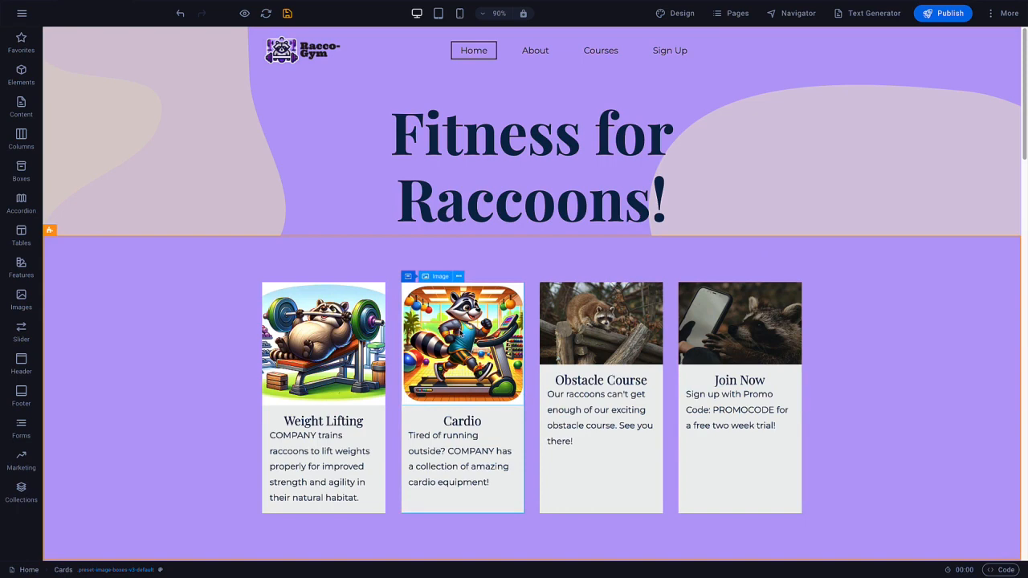
double_click(458, 334)
click(522, 267)
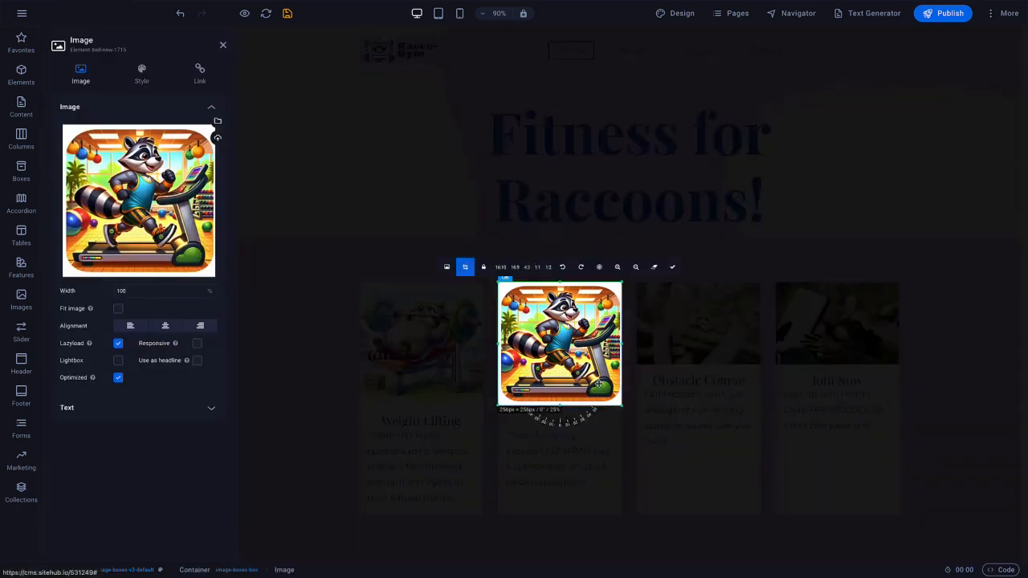
drag(595, 407, 595, 367)
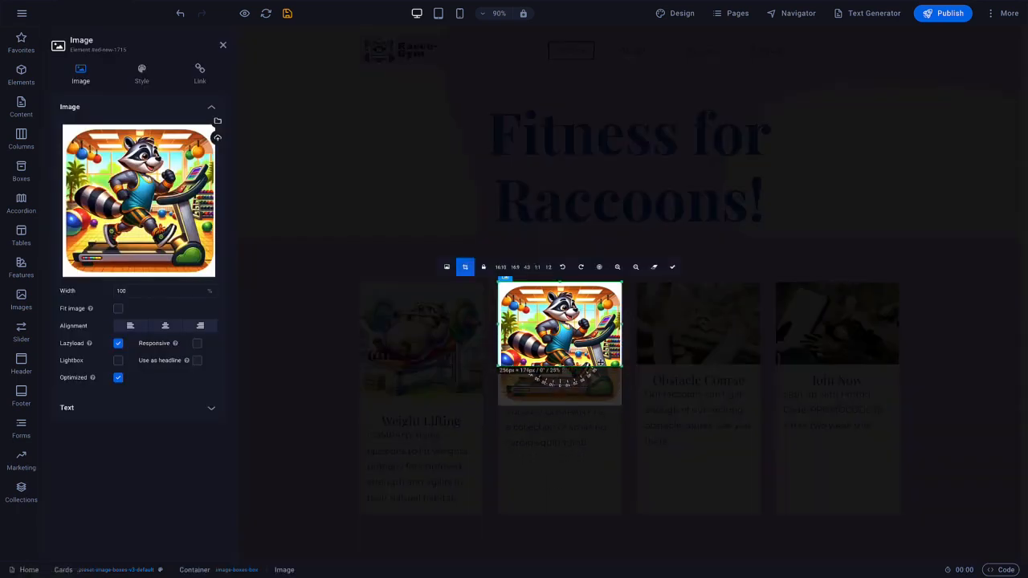
drag(552, 331, 554, 322)
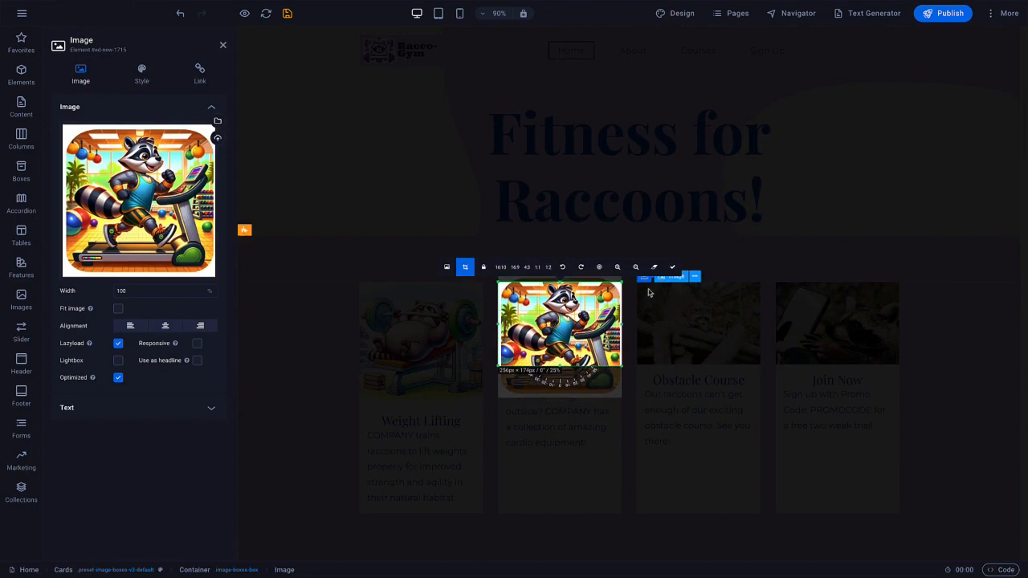
click(672, 267)
- Crop the Weight Lifting card's image from below to about 256 × 174 px and save the website
click(414, 330)
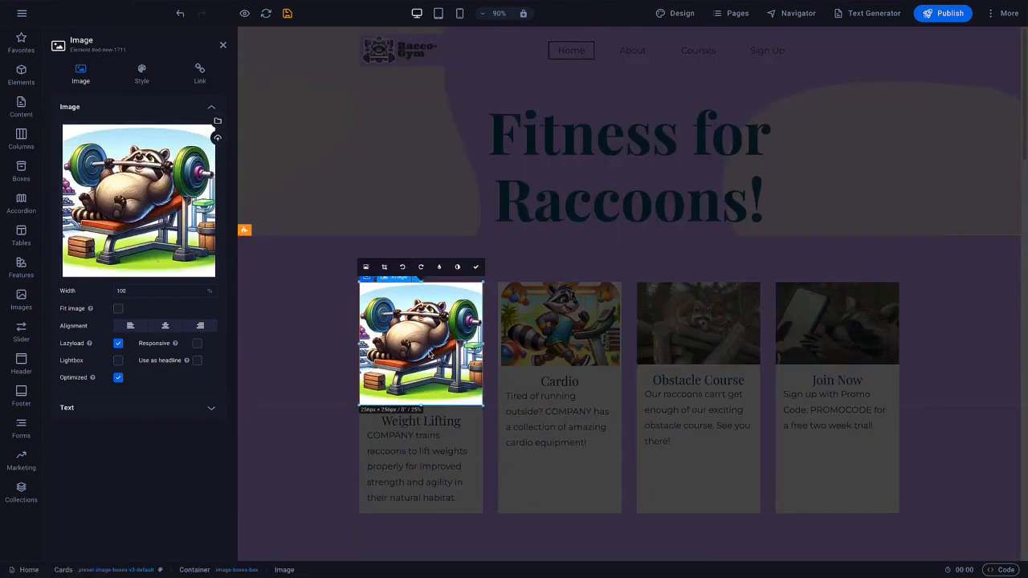
click(384, 267)
drag(445, 407, 447, 365)
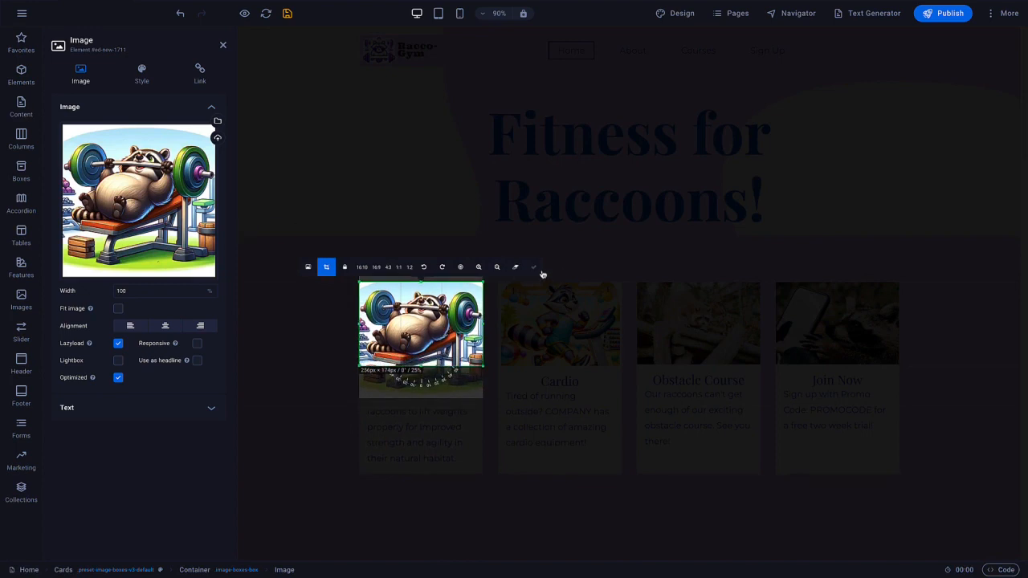
click(533, 266)
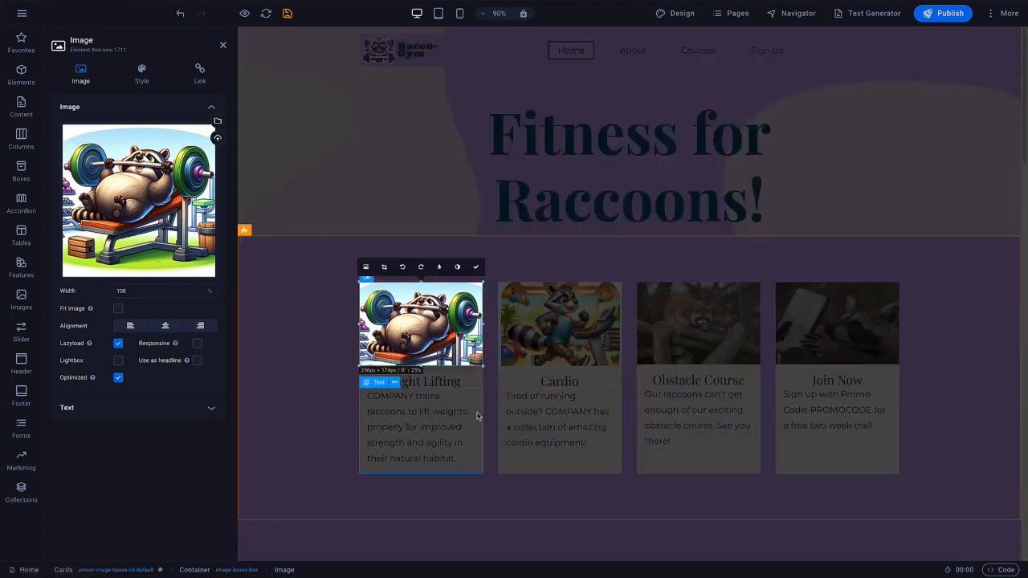
click(474, 266)
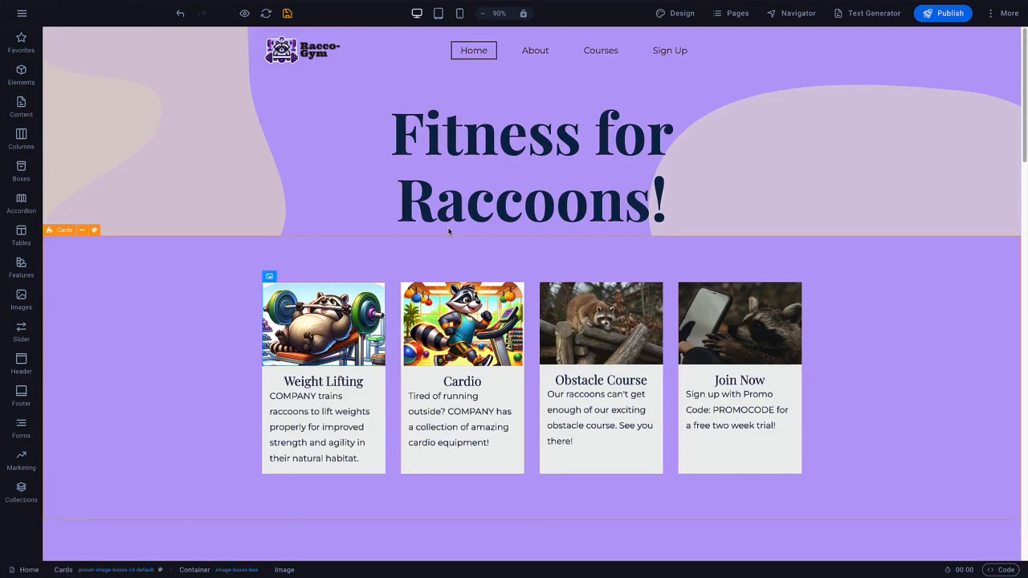
click(289, 14)
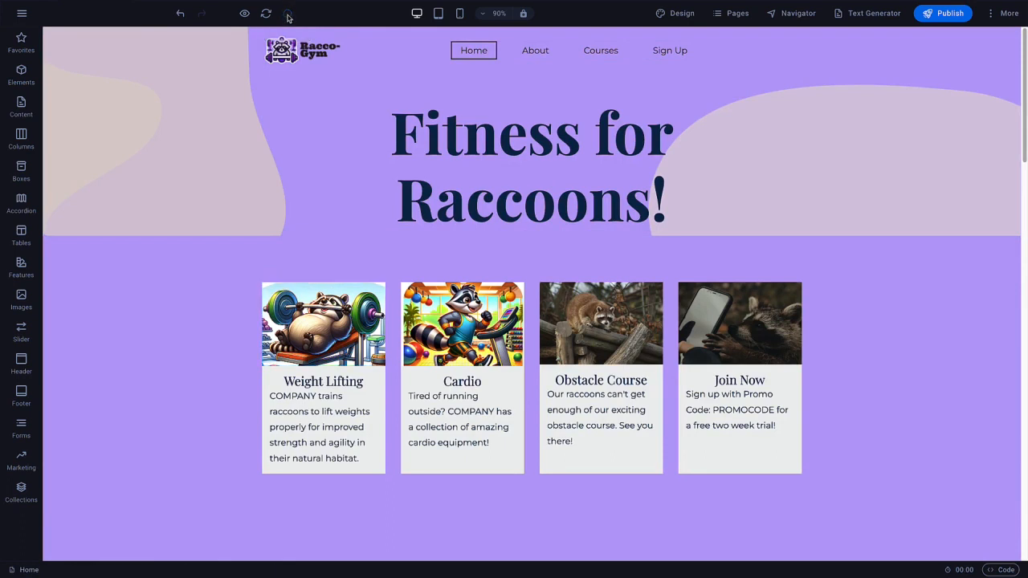
- Review the website's list of saved backups and close it without restoring any
click(22, 13)
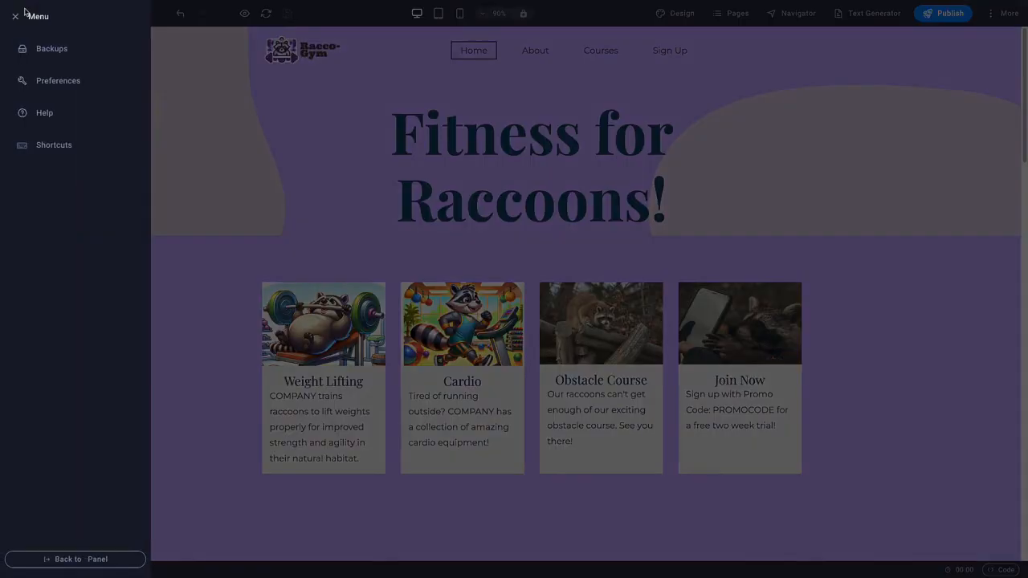
click(40, 49)
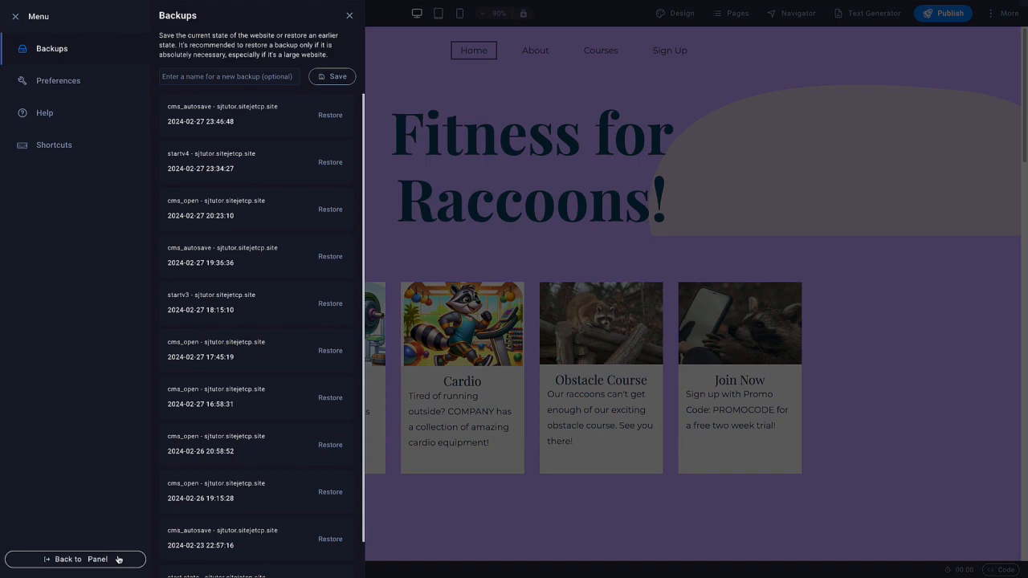
click(348, 17)
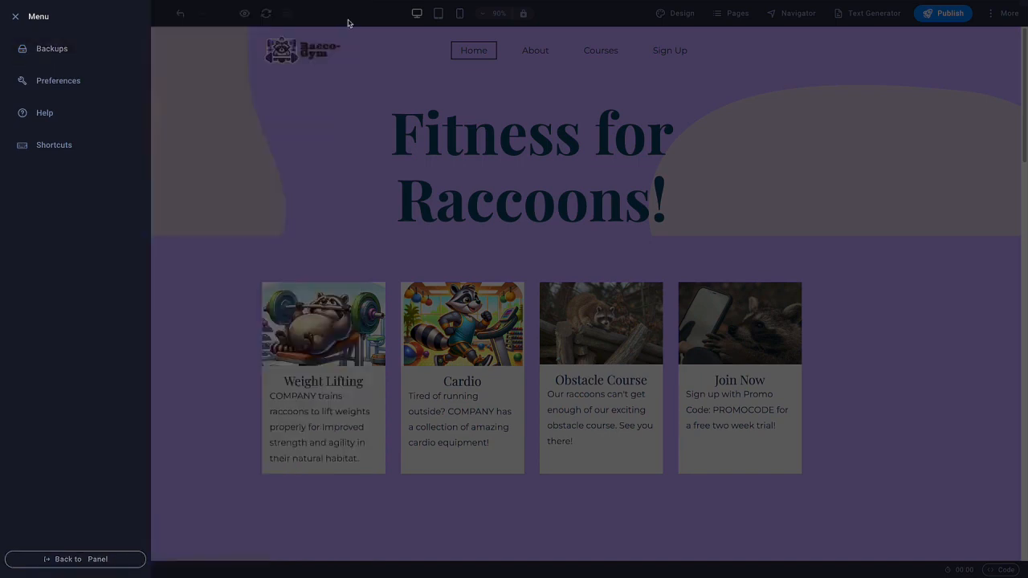
click(344, 32)
- Preview the website, check it at tablet size, and return to editing
click(245, 14)
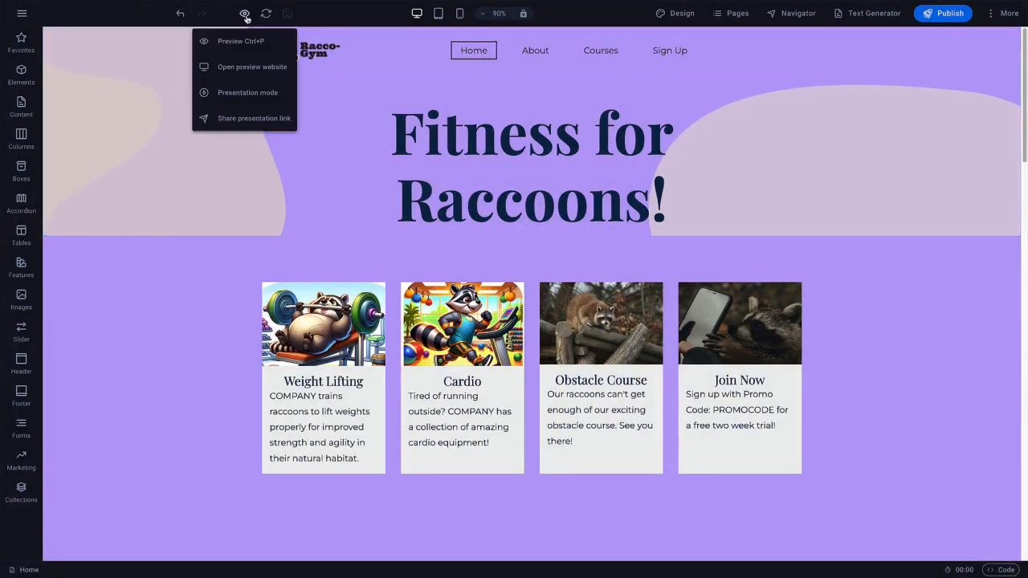
click(245, 14)
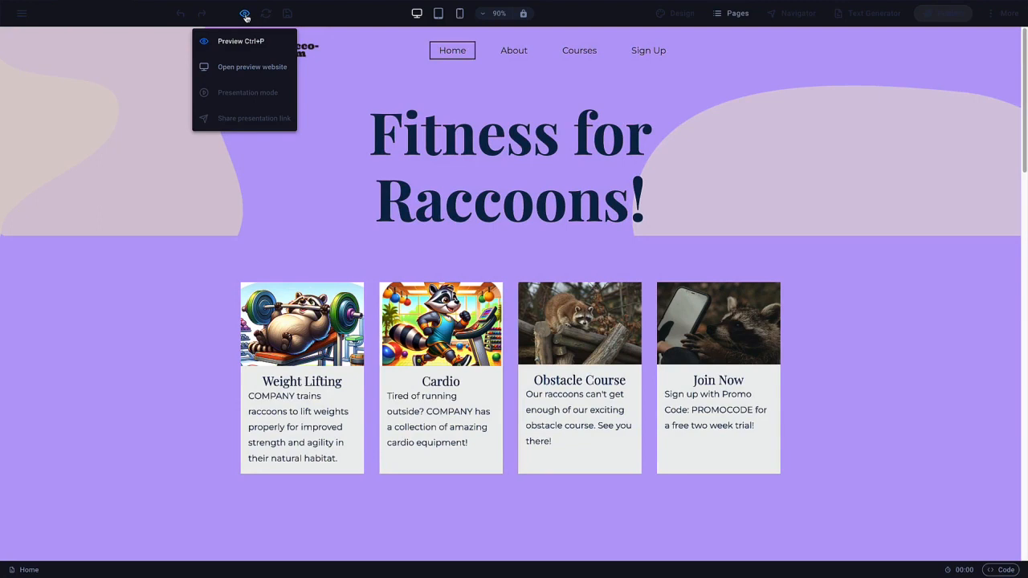
click(438, 15)
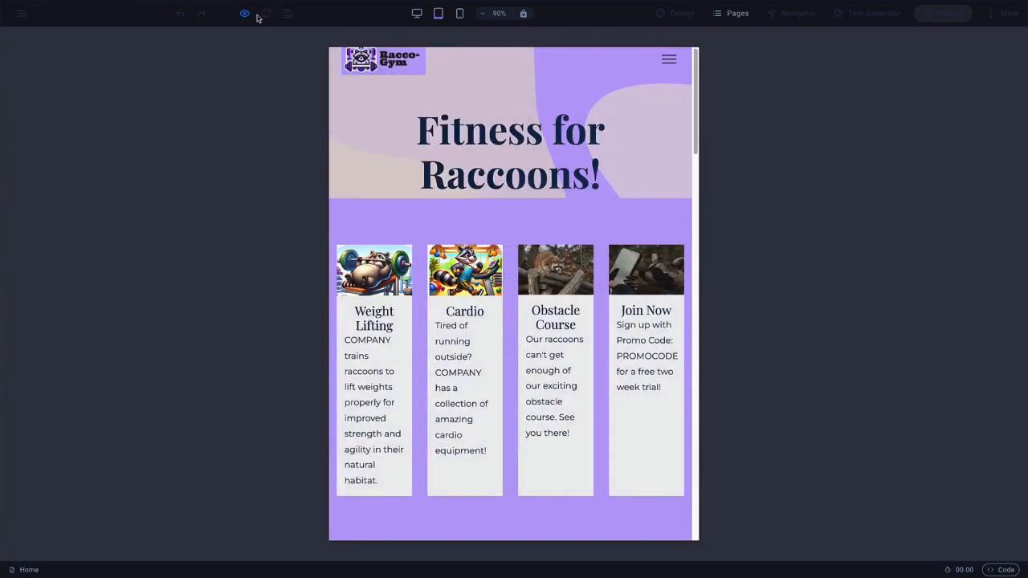
mouse_move(246, 17)
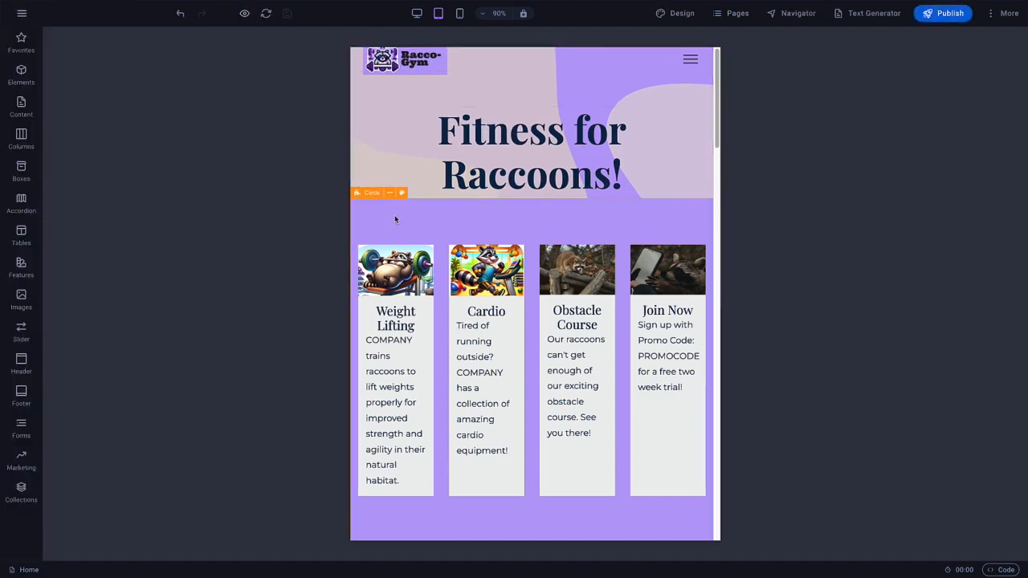
- In the tablet layout, set the Cards section to 2 columns with a gap of 1 rem, and check the phone layout
click(393, 218)
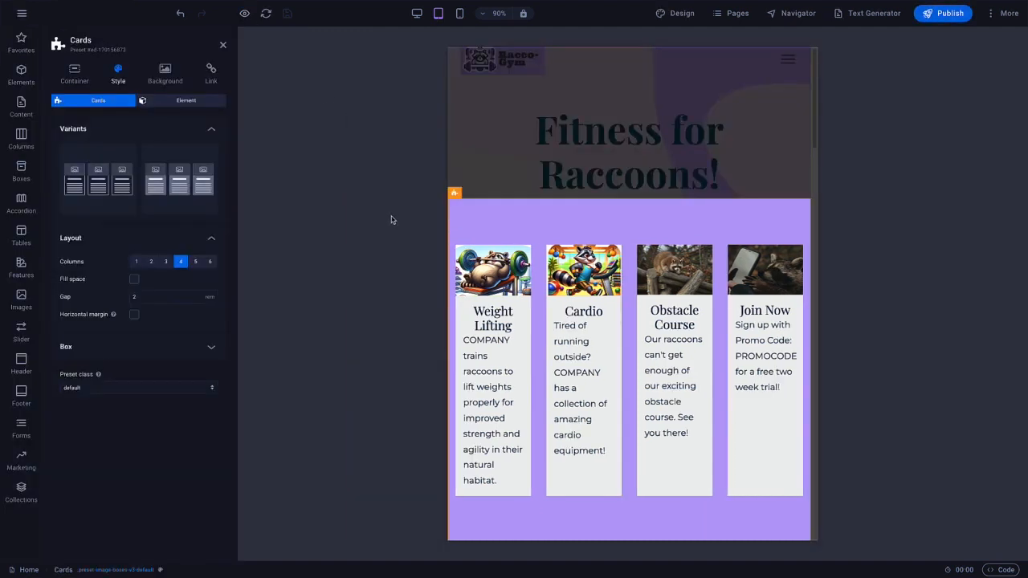
click(153, 264)
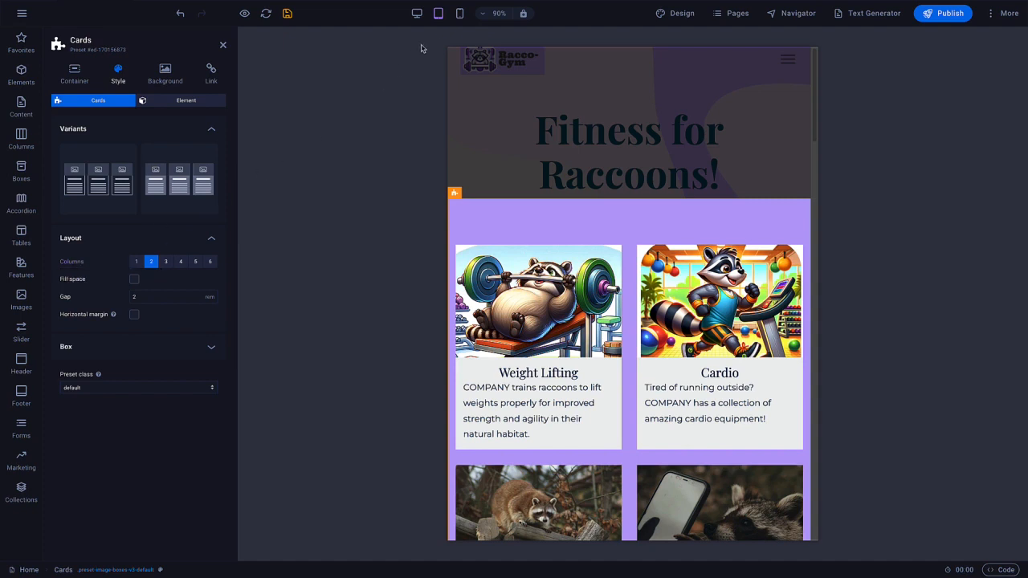
click(460, 15)
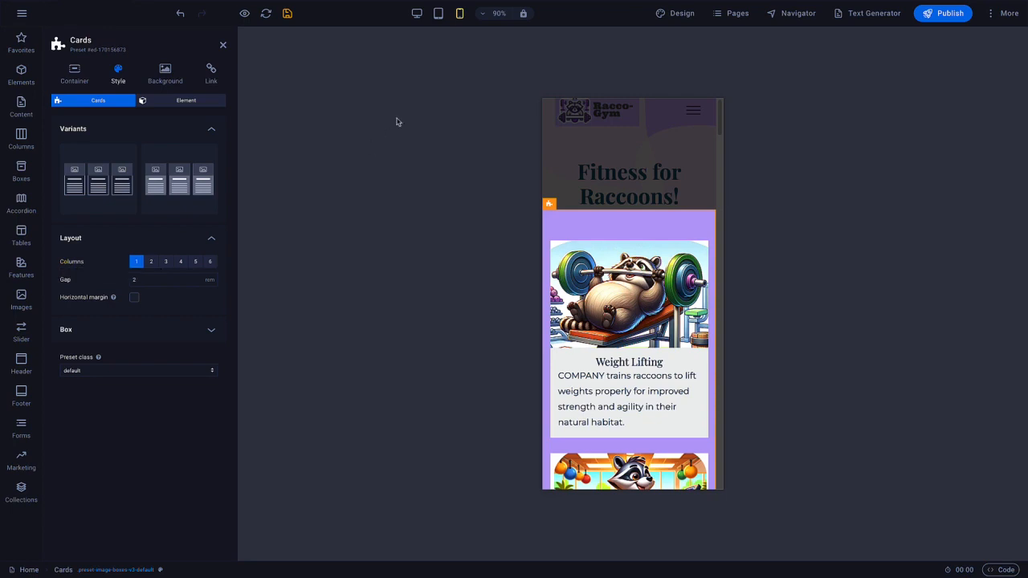
click(439, 18)
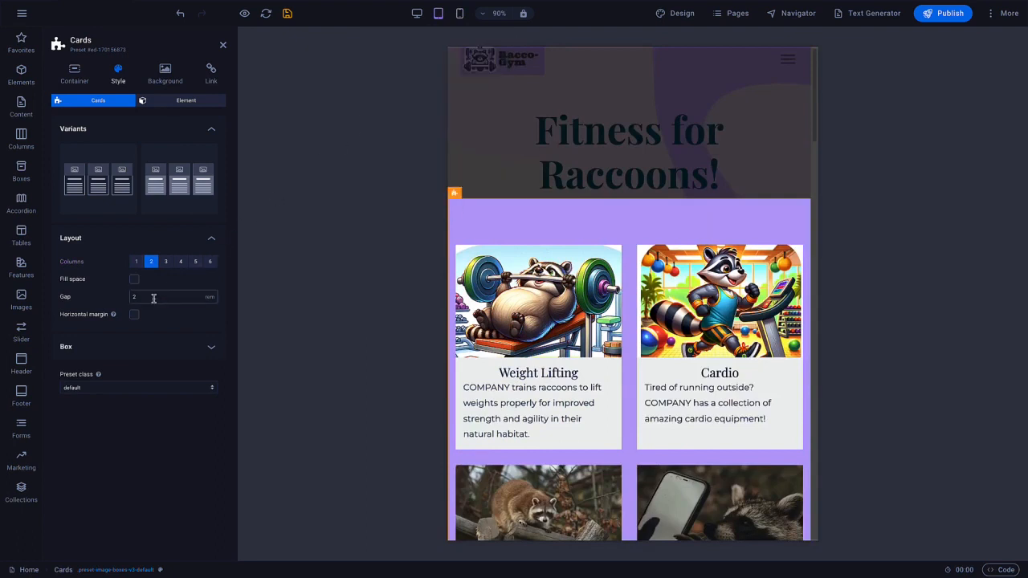
key(BackSpace)
text(1)
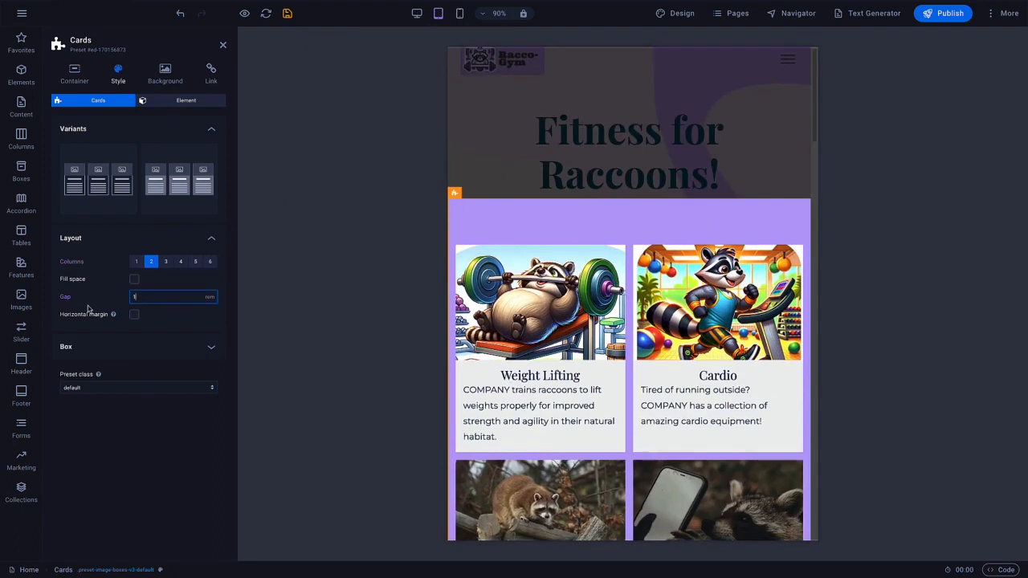
click(459, 13)
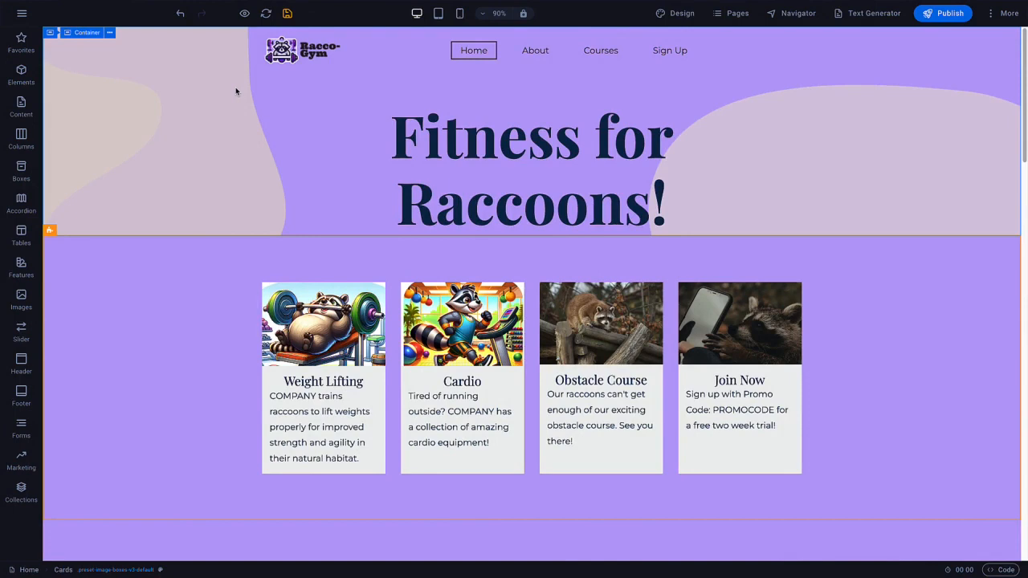
- Search the available Google fonts for "archi" and add Archivo Narrow to the website's selected fonts
click(677, 15)
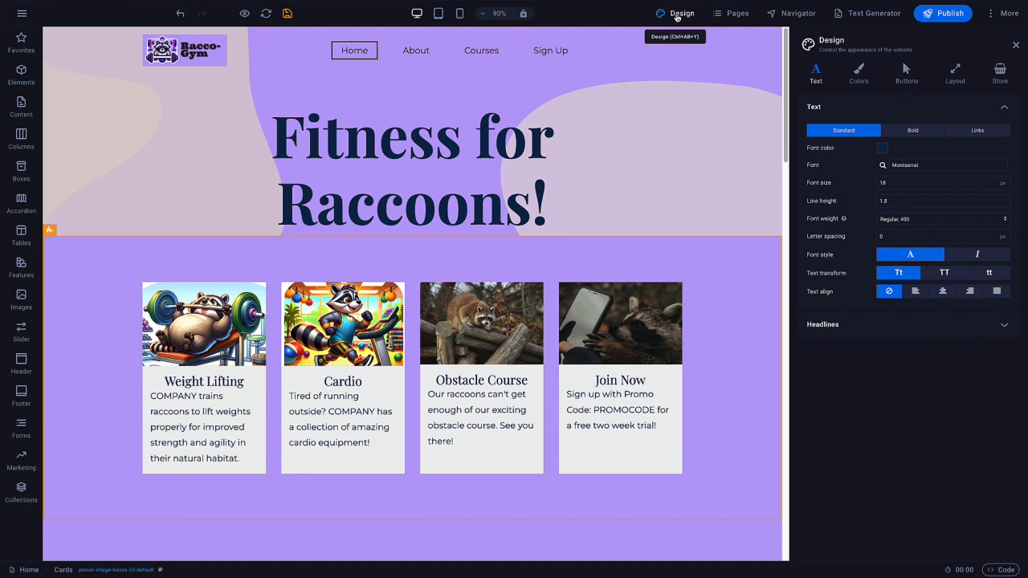
click(884, 167)
click(904, 208)
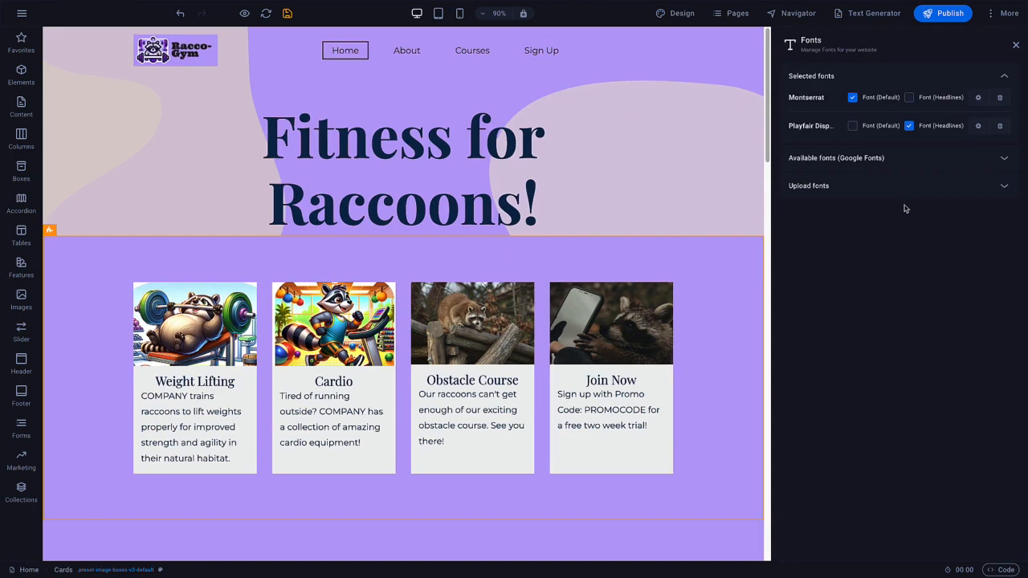
click(805, 194)
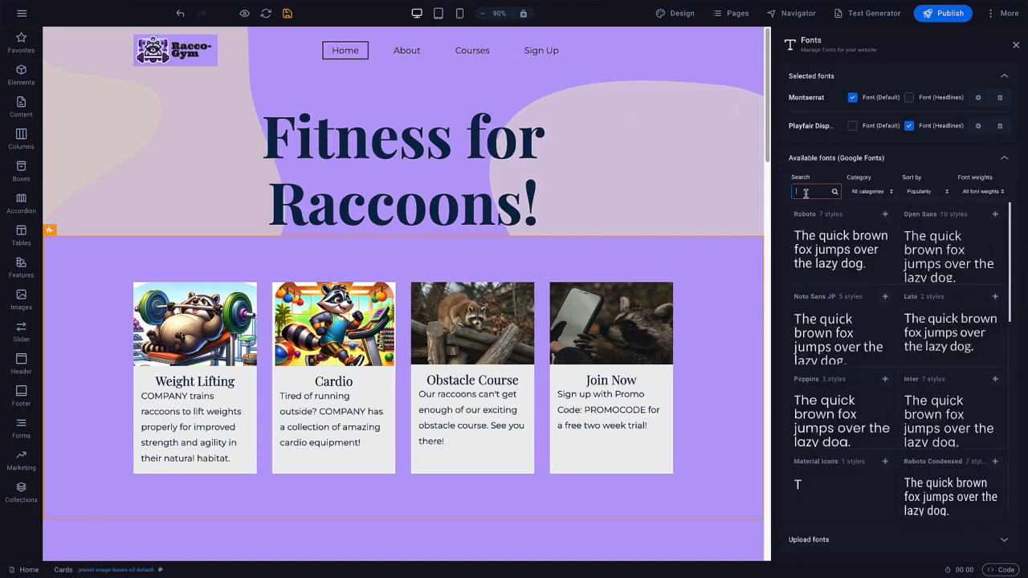
text(archi)
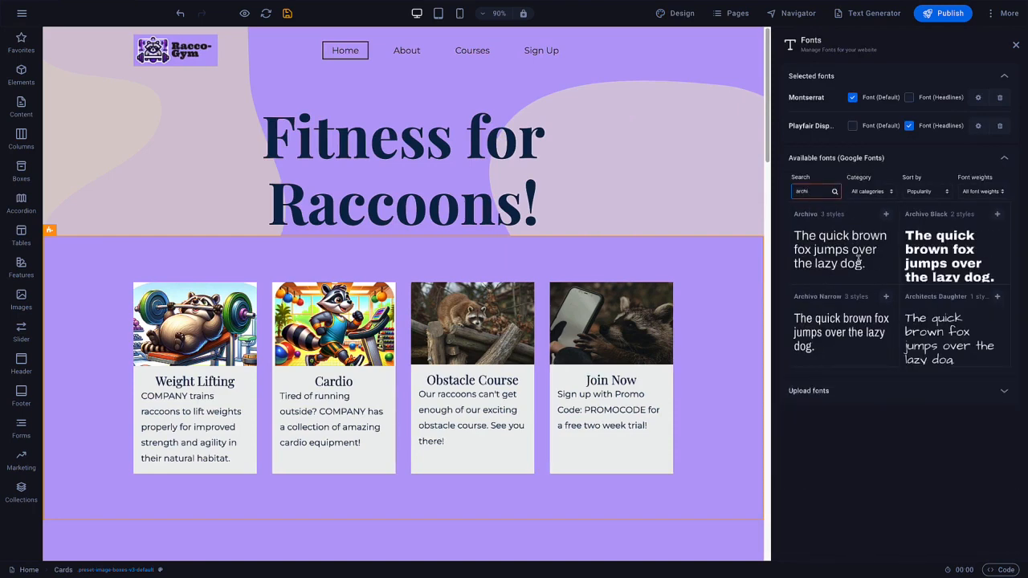
click(885, 299)
- Search the available fonts for "black" and add Black Ops One to the website's selected fonts
double_click(804, 220)
text(black)
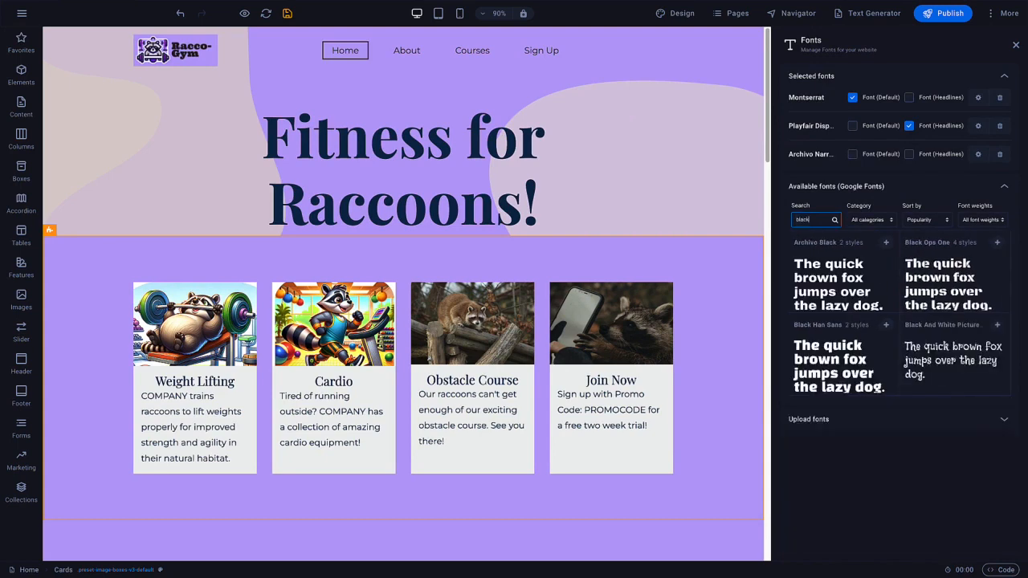
click(997, 242)
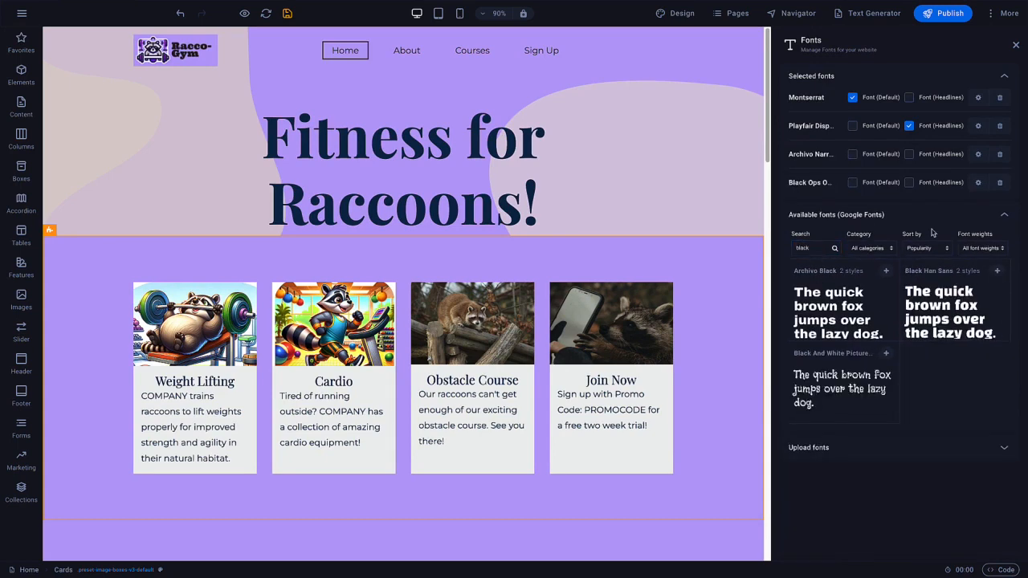
- Make Archivo Narrow the default font and Black Ops One the headline font, and remove Playfair Display and Montserrat from the selected fonts
click(852, 154)
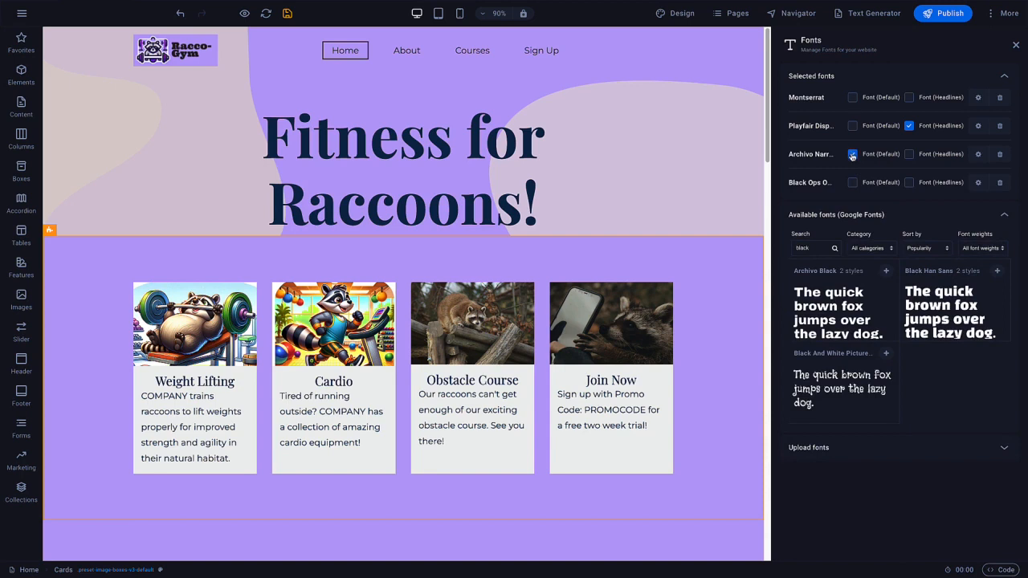
click(909, 183)
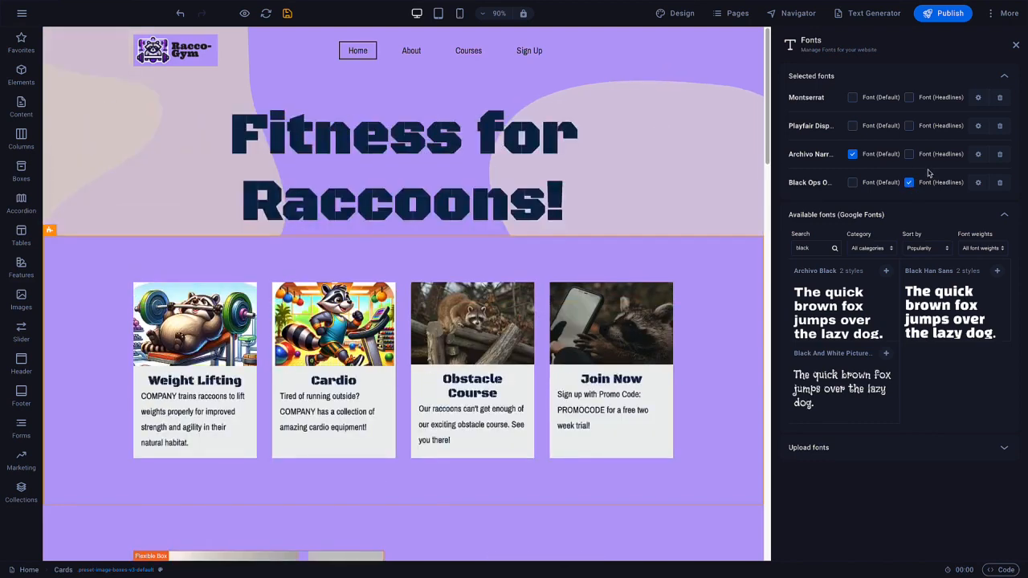
click(1000, 126)
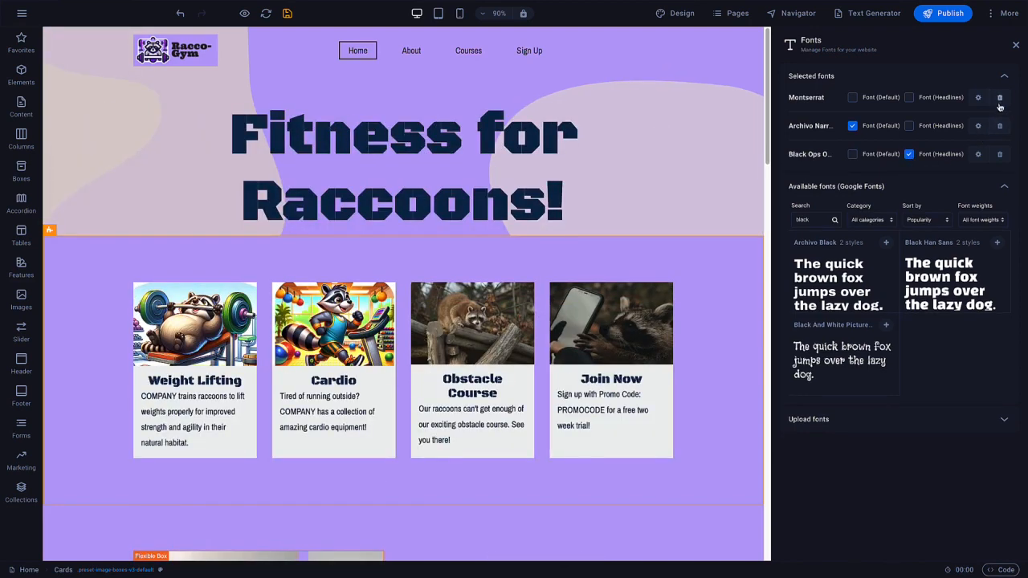
click(1000, 98)
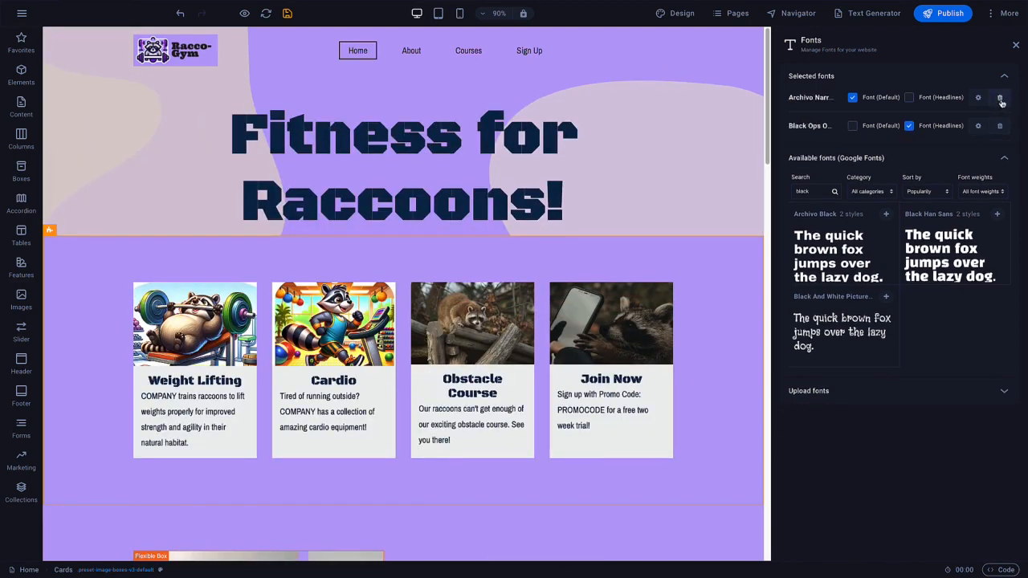
- Review the website's color scheme in the design settings and open the button design settings
click(684, 17)
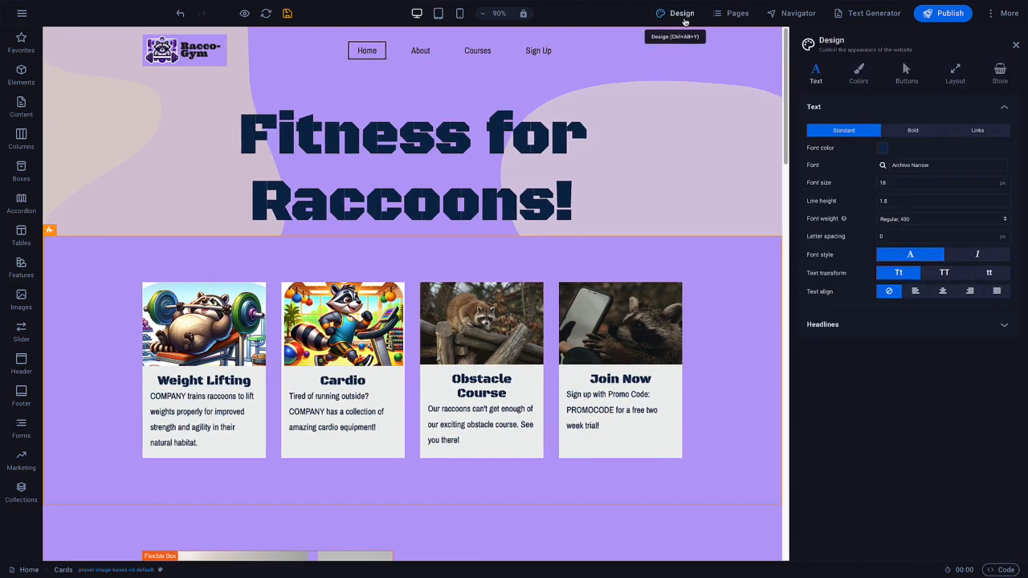
click(850, 77)
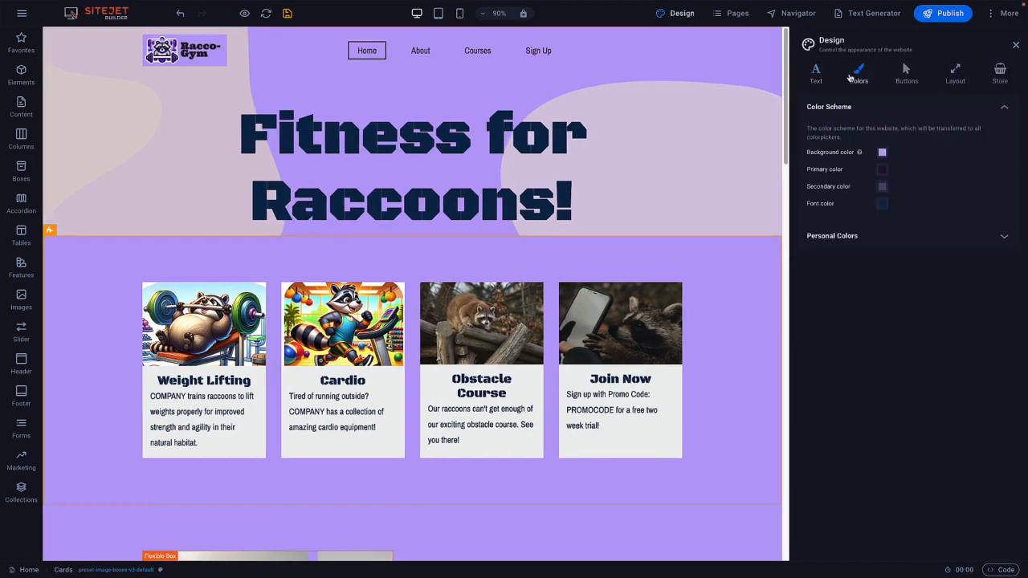
click(905, 72)
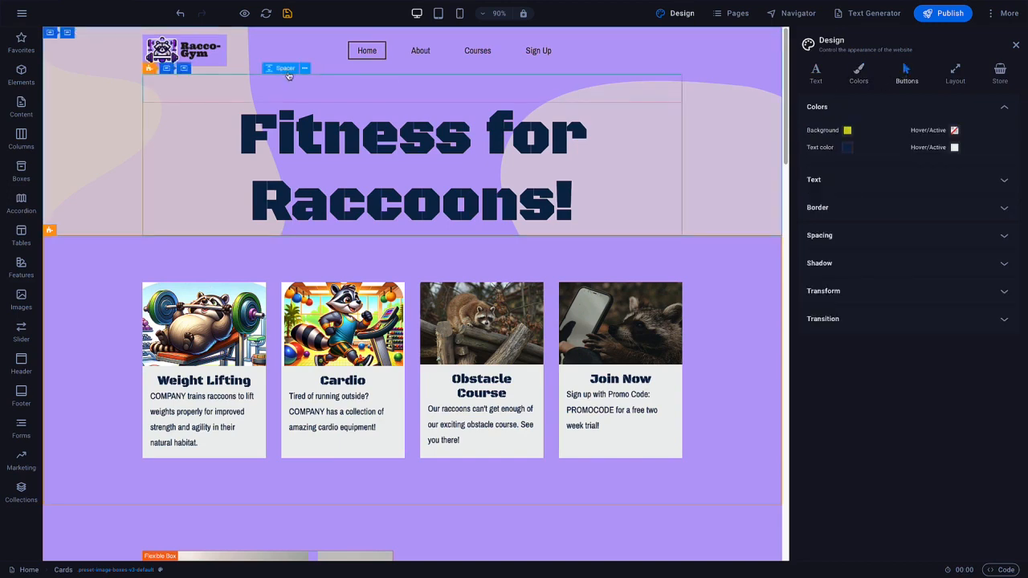
- Add a Button element below the Join Now card's text and label it "Sign Up"
click(22, 74)
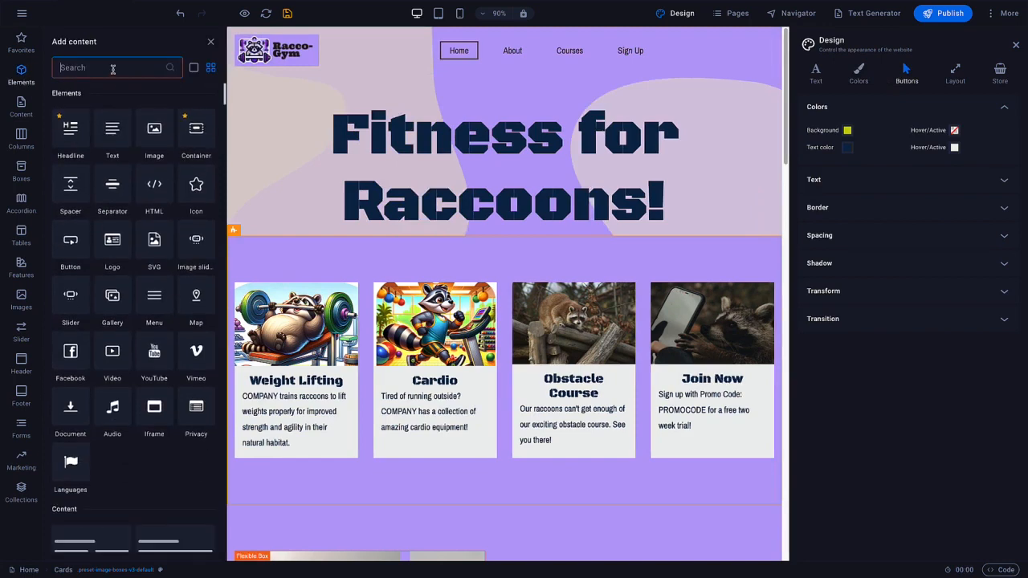
text(button)
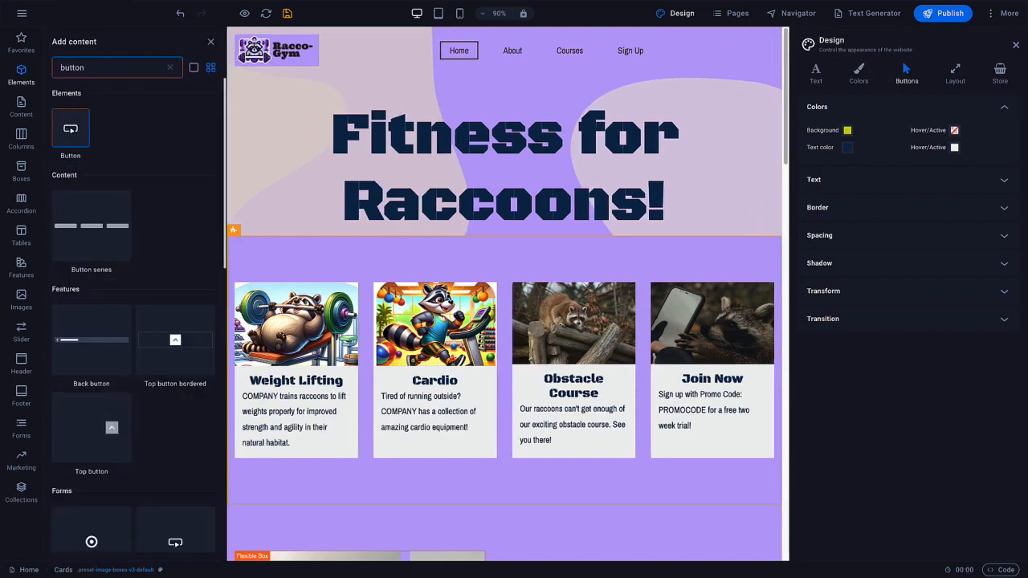
drag(71, 130, 706, 424)
text(Sign Up)
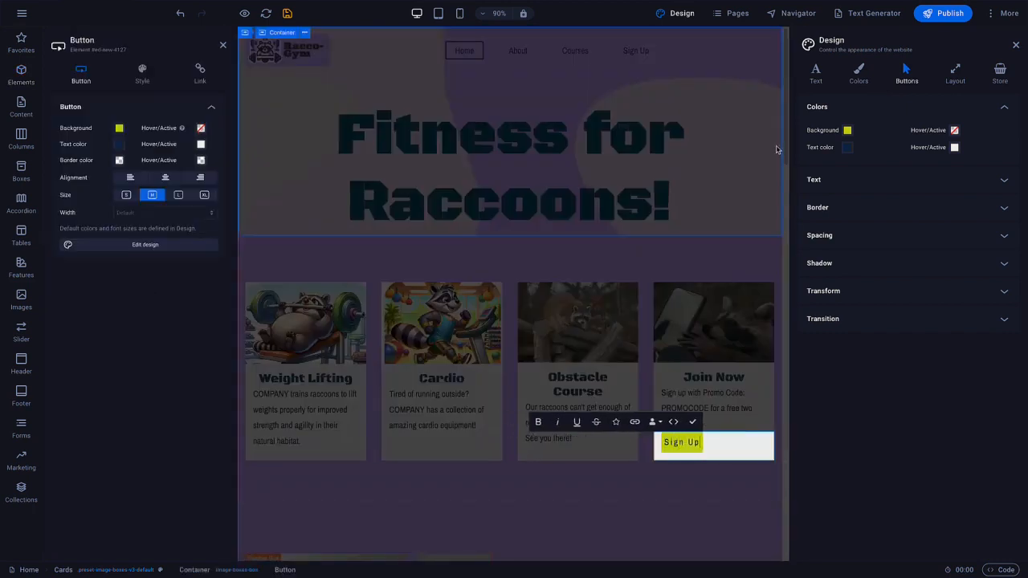
- Set the website's default button background to the scheme's purple Background color and its hover/active background to a dark red
click(847, 130)
click(841, 151)
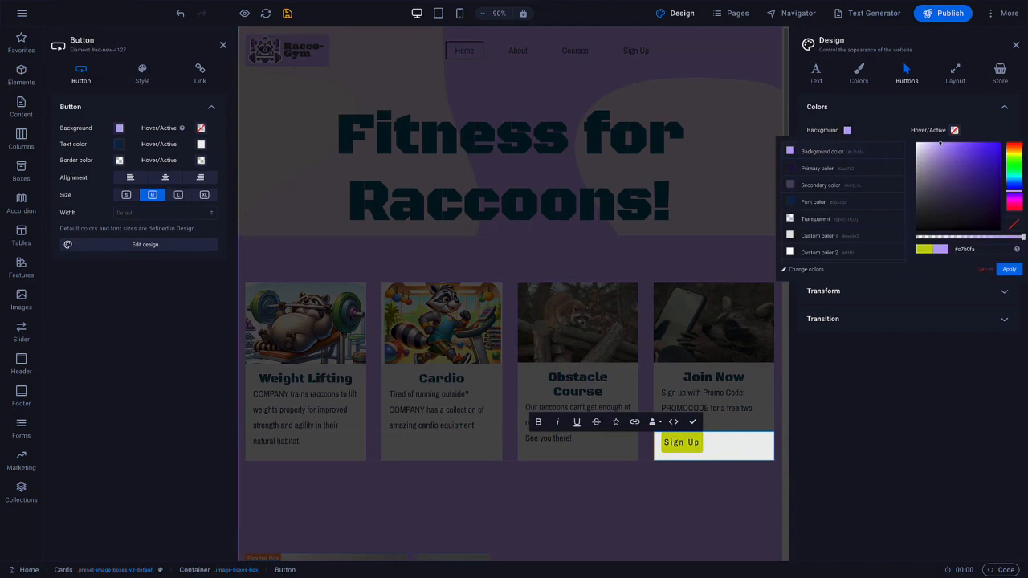
click(1009, 269)
click(848, 147)
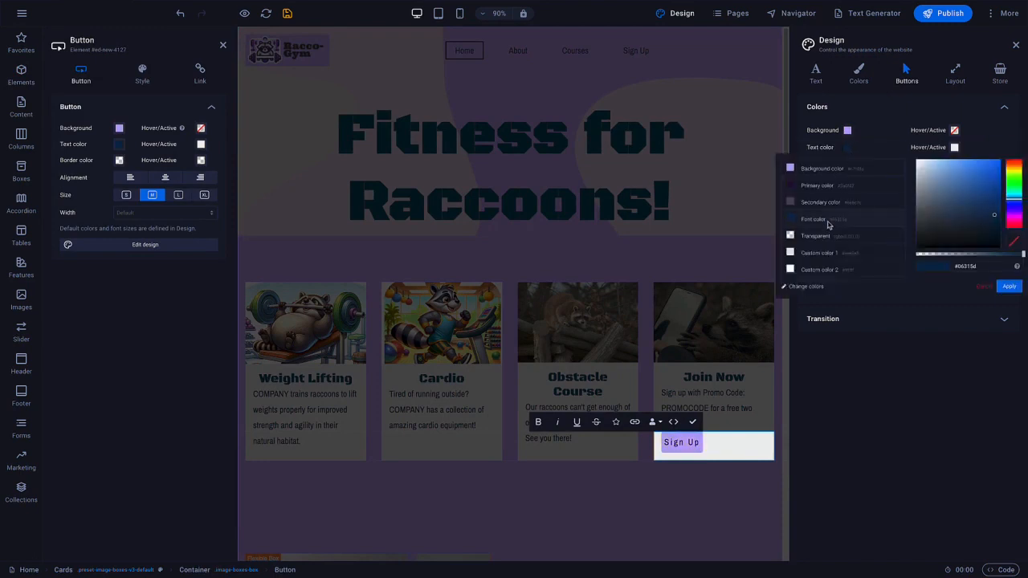
click(866, 153)
click(954, 130)
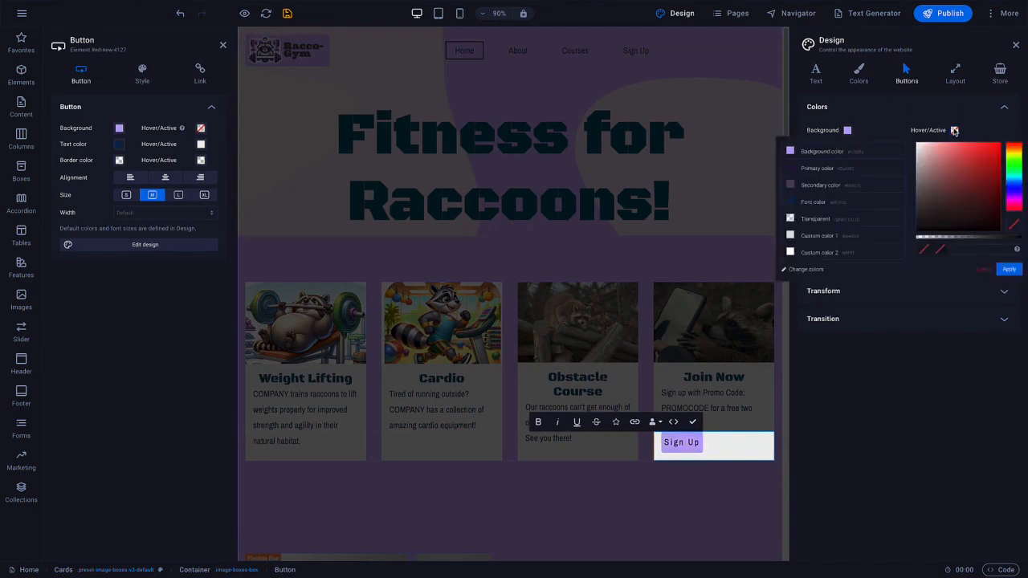
click(992, 164)
click(1009, 269)
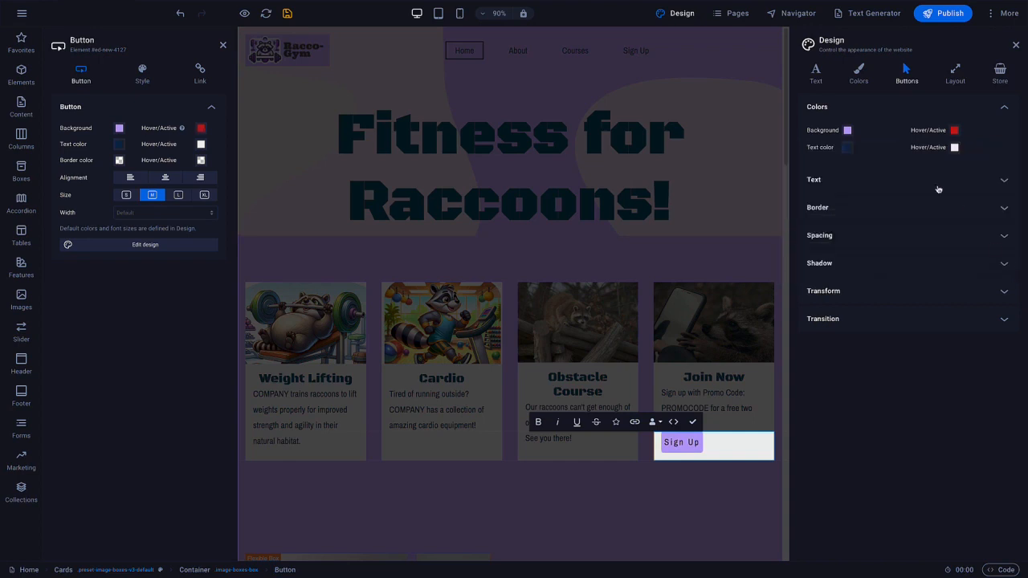
- Link the Join Now card's button to the website's Sign Up page
click(193, 76)
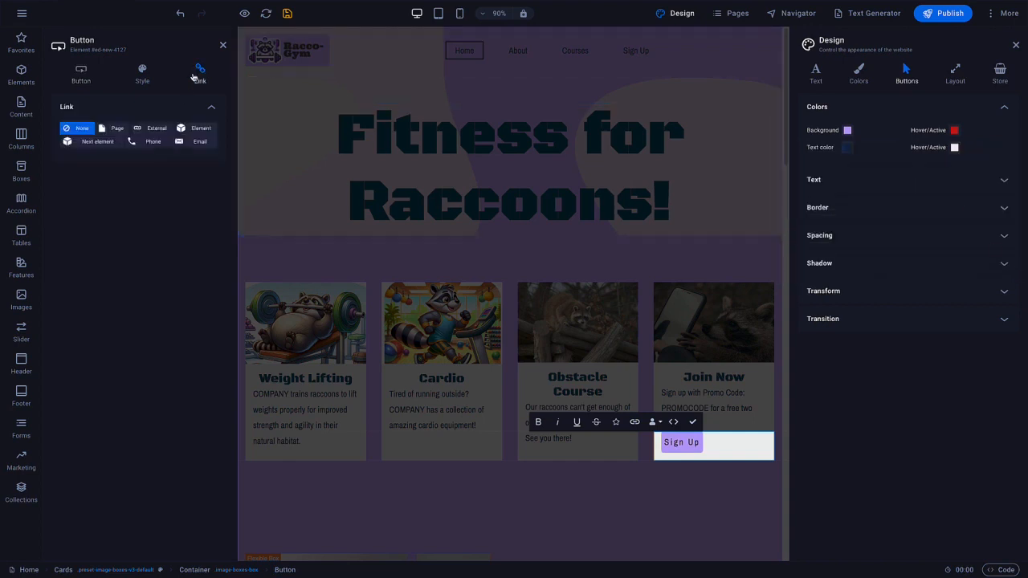
click(112, 128)
click(133, 160)
click(138, 238)
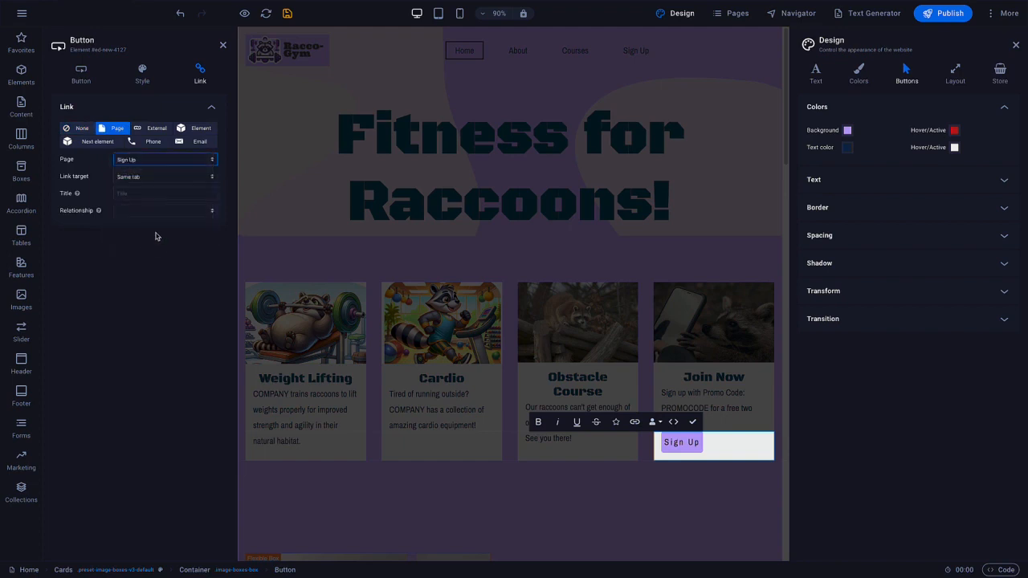
- Center the Join Now card's Sign Up button and close its settings
click(81, 75)
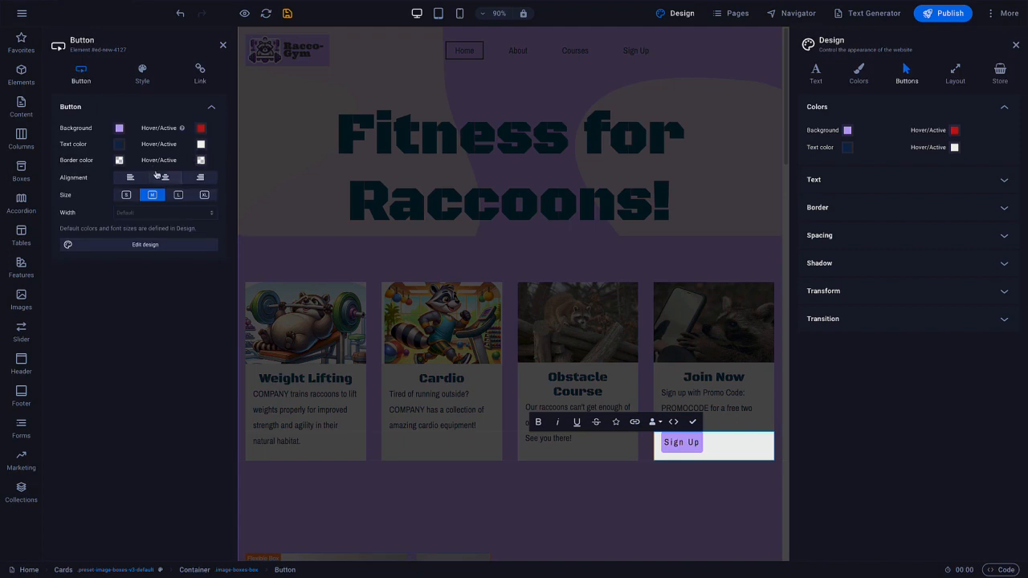
click(166, 178)
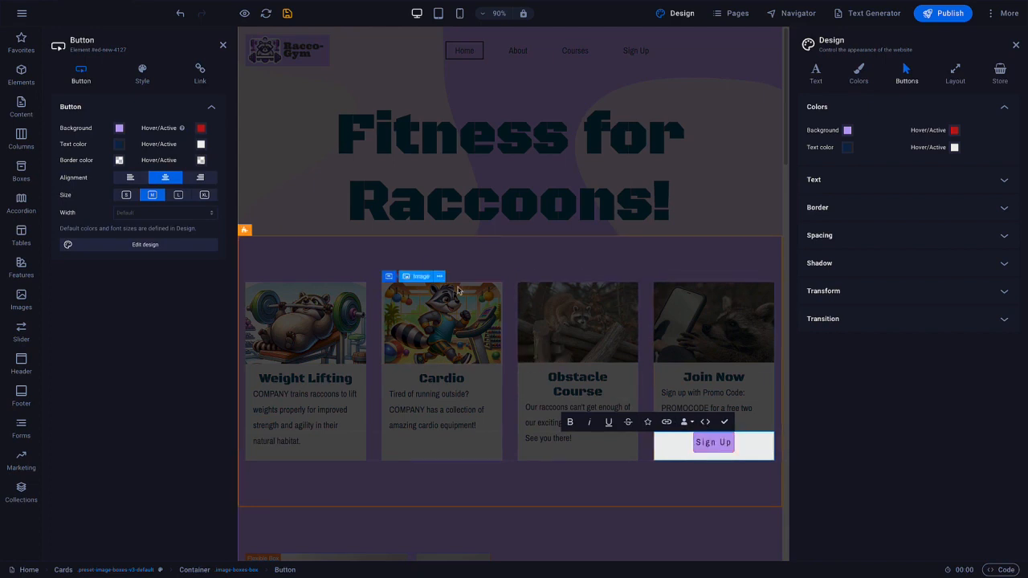
click(223, 46)
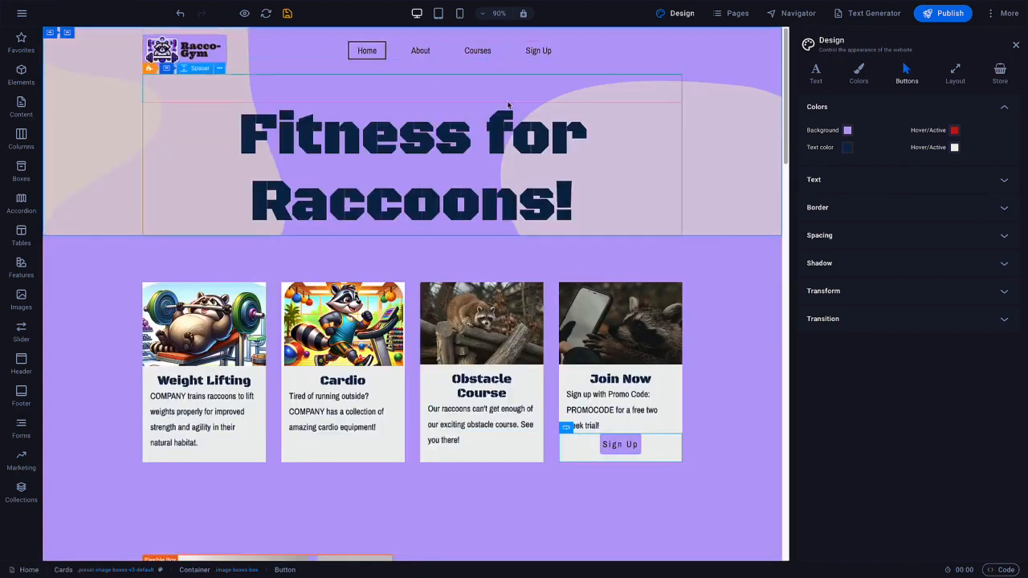
- Review the layout design settings, the About page's settings, the general website settings, the SEO settings and the SEO analysis
click(949, 81)
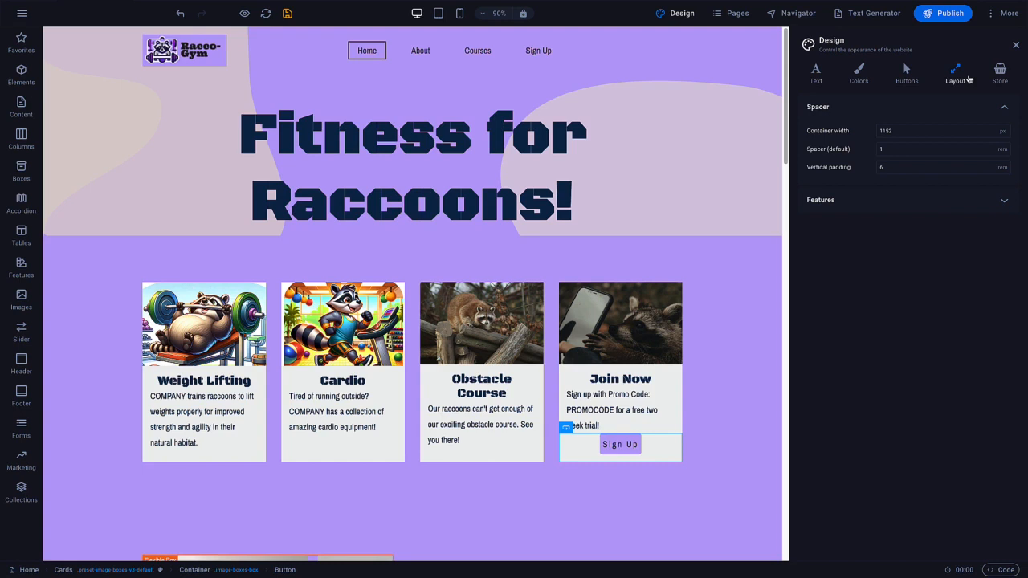
click(744, 14)
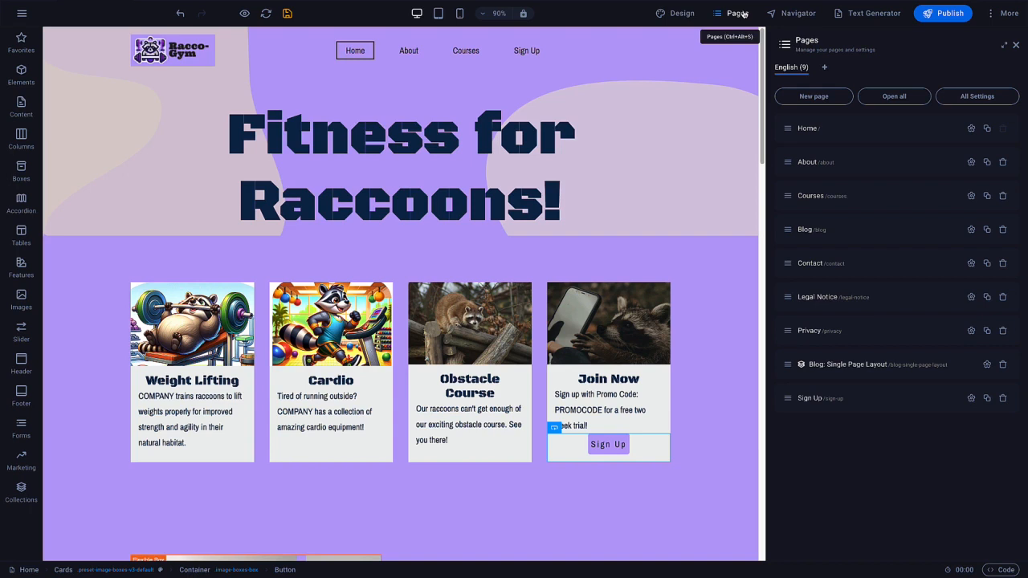
click(971, 163)
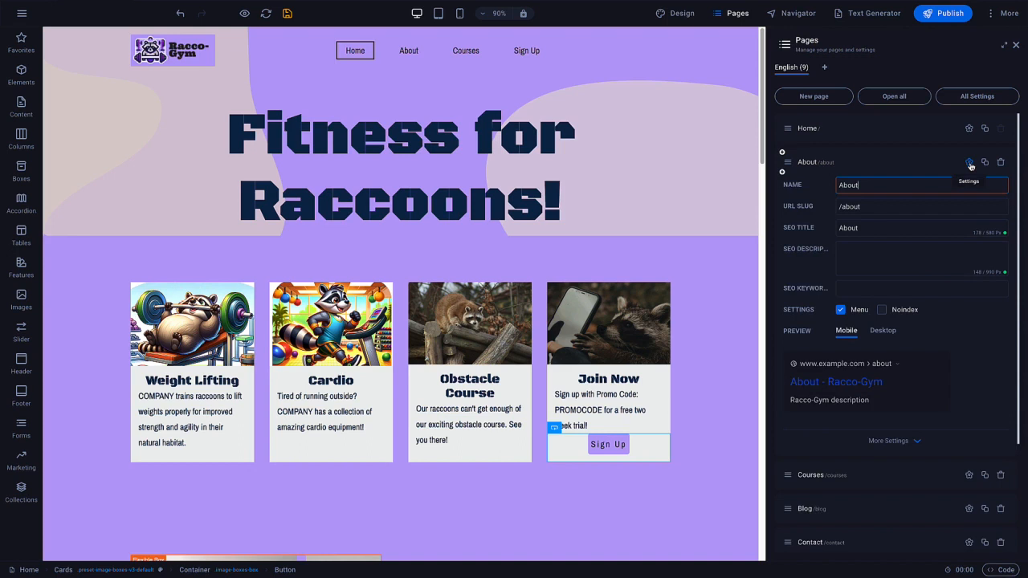
click(1007, 18)
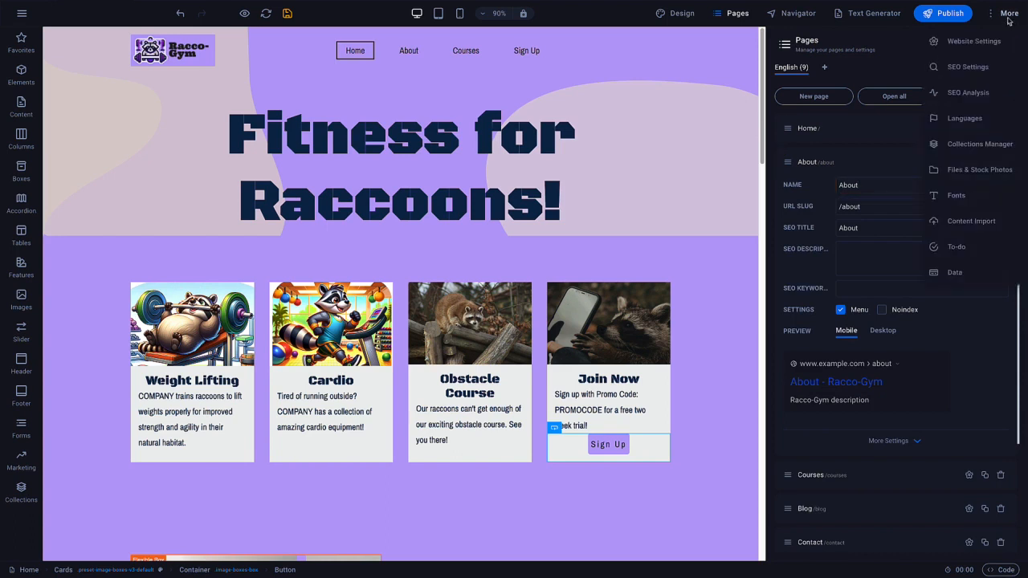
click(993, 40)
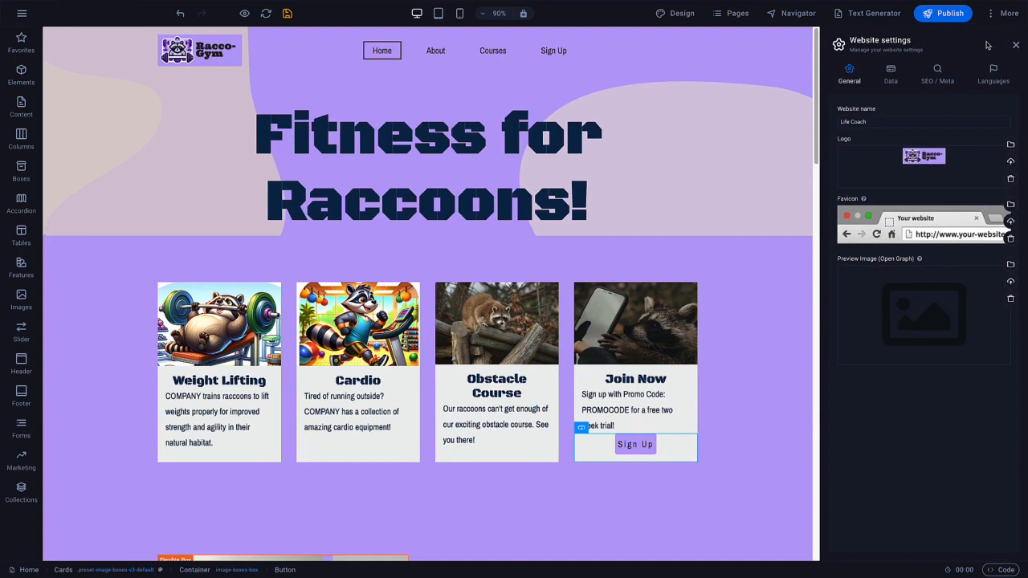
click(1005, 16)
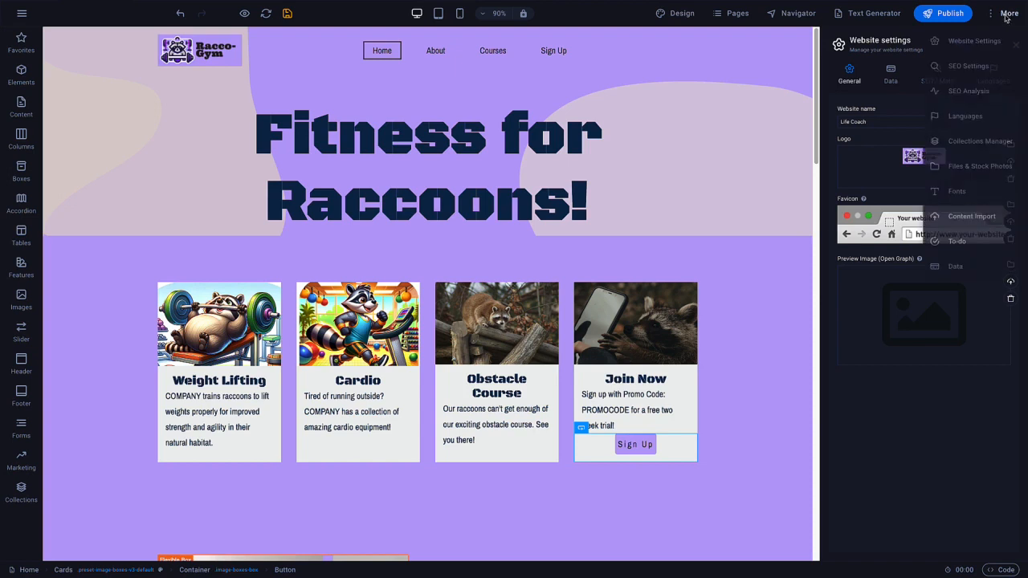
click(990, 69)
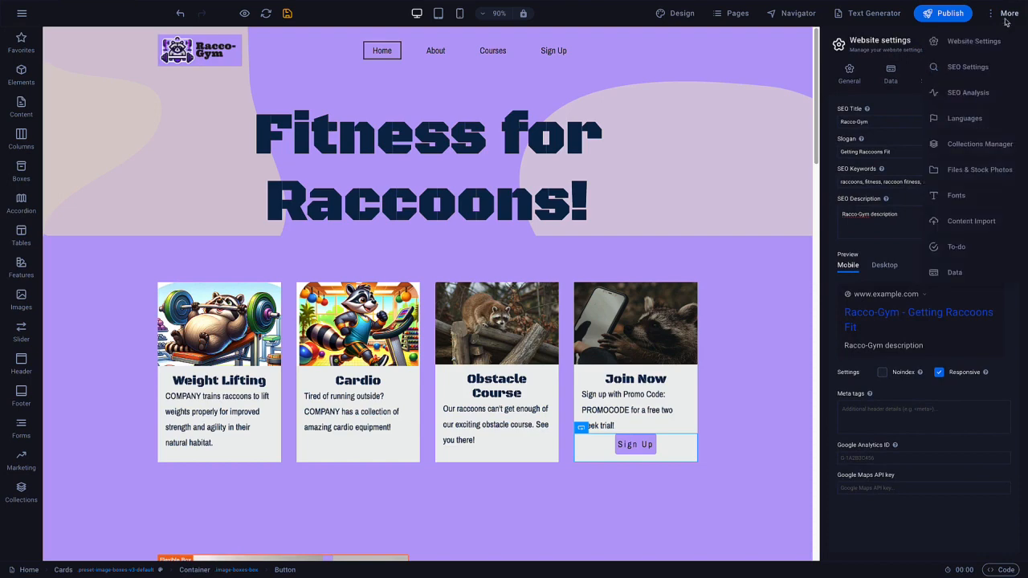
click(998, 92)
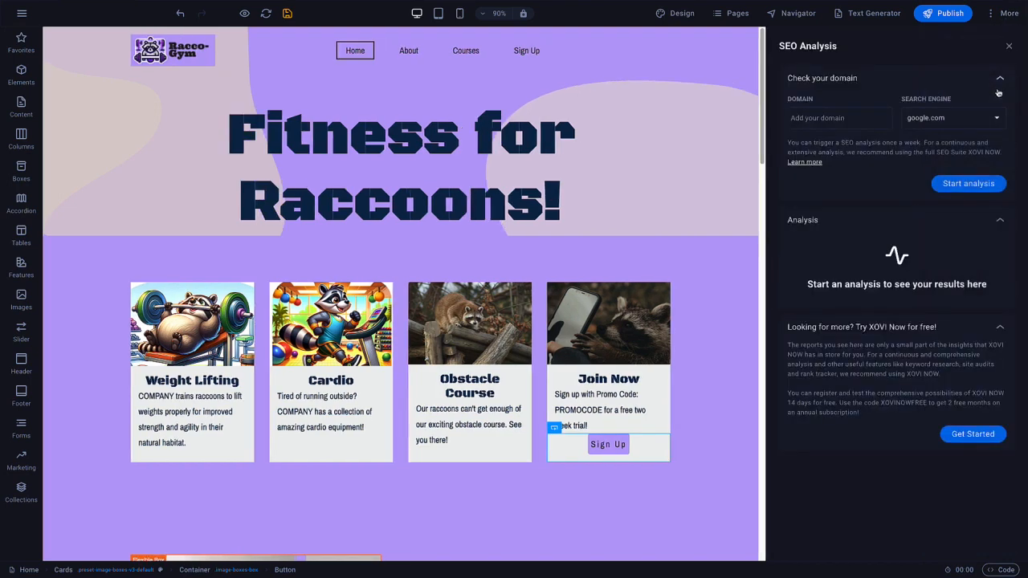
- Enable multilanguage for the website with Arabic as the second language and show the page list
click(1009, 13)
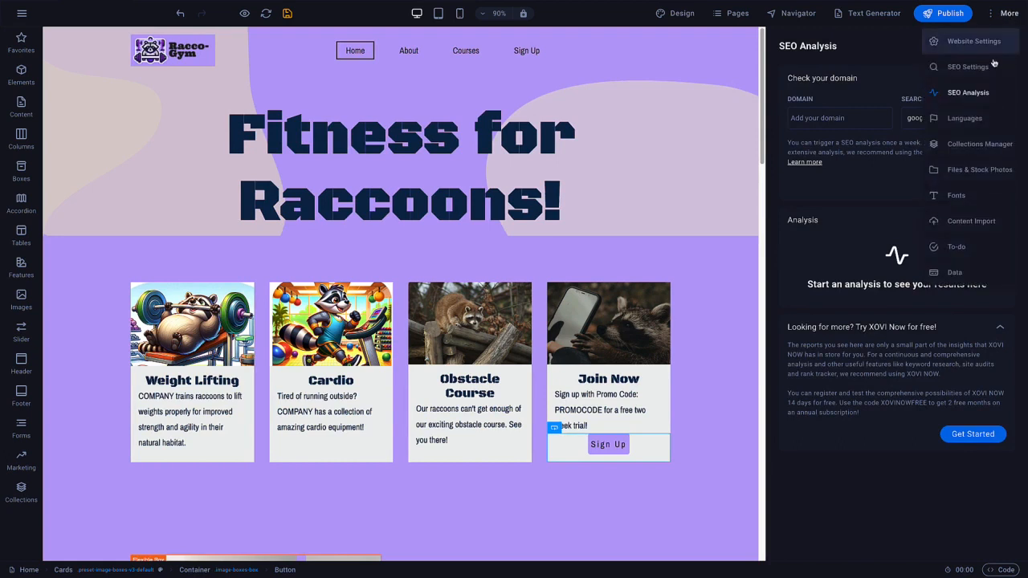
click(960, 117)
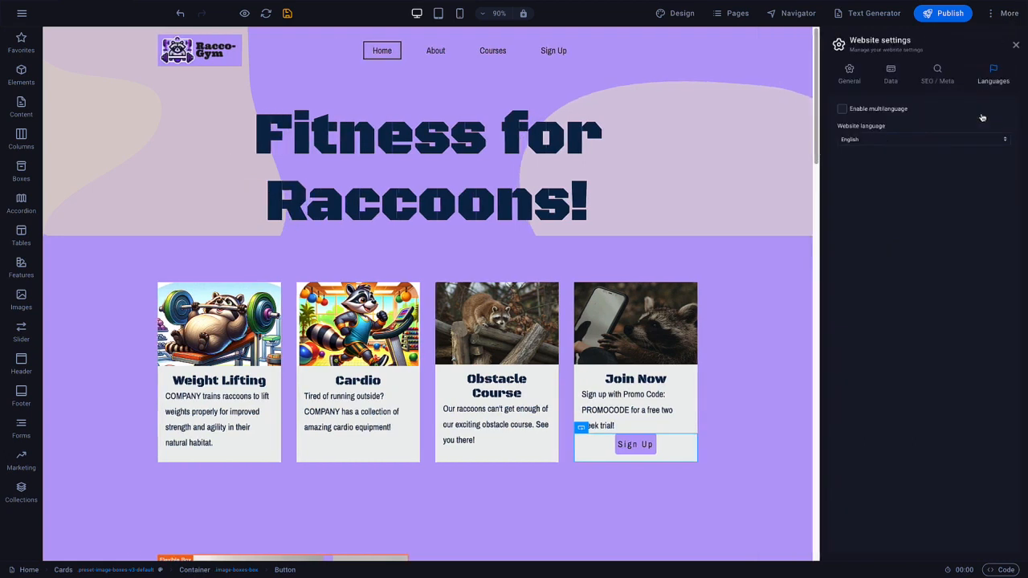
click(842, 110)
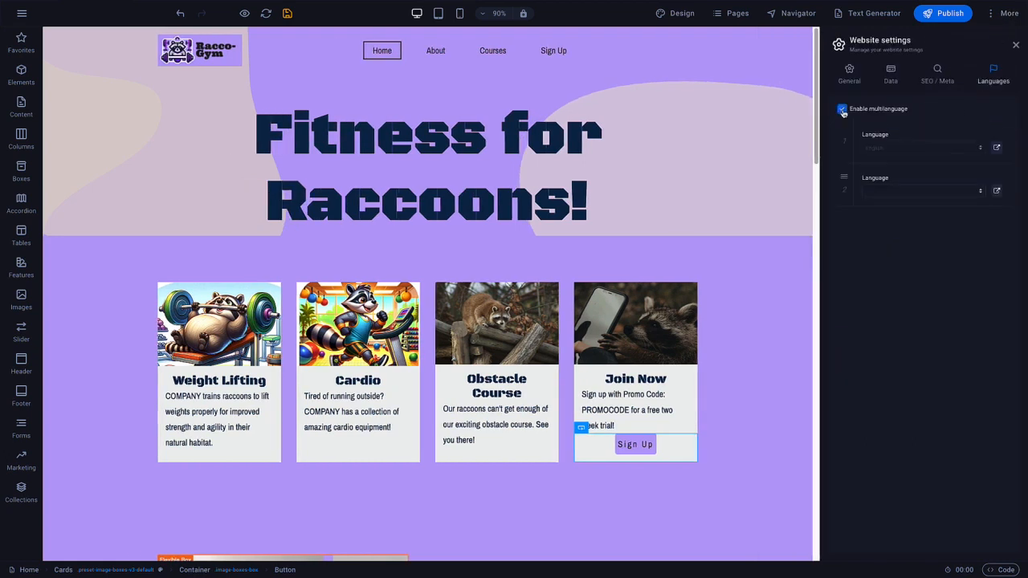
click(915, 192)
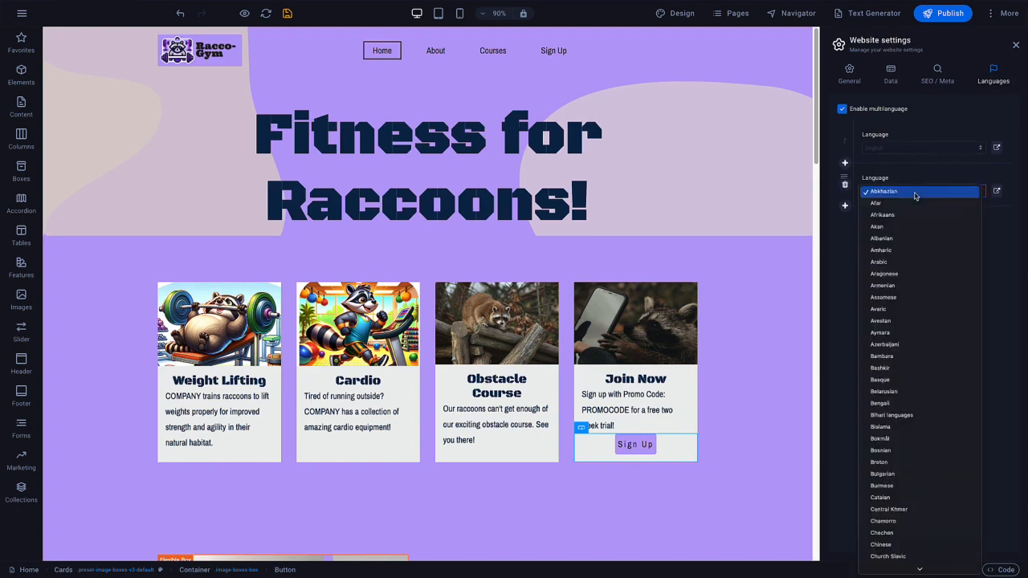
click(914, 263)
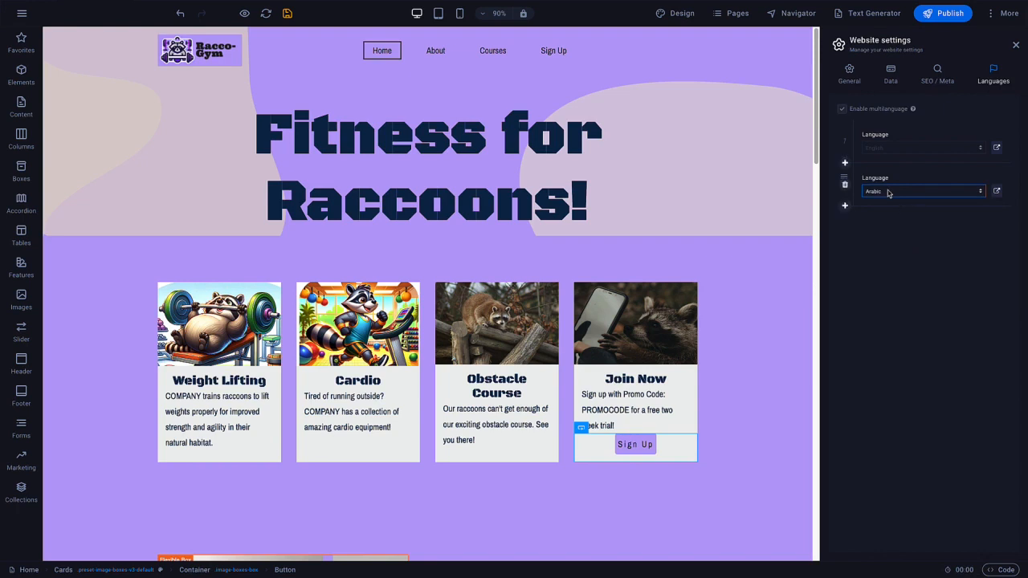
click(737, 17)
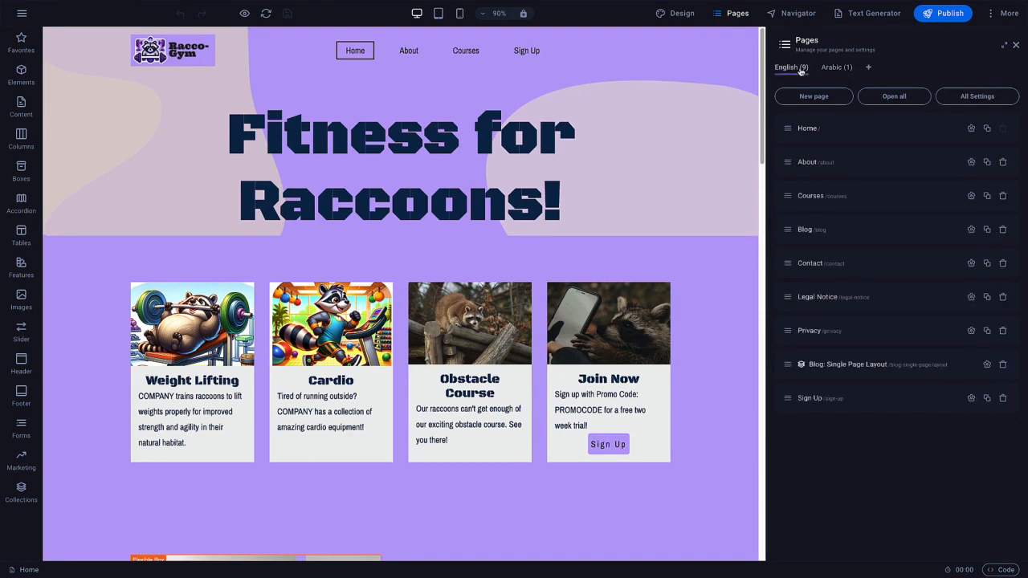
- View the Collections Manager and the options for importing content from another website, closing each without changes
click(994, 13)
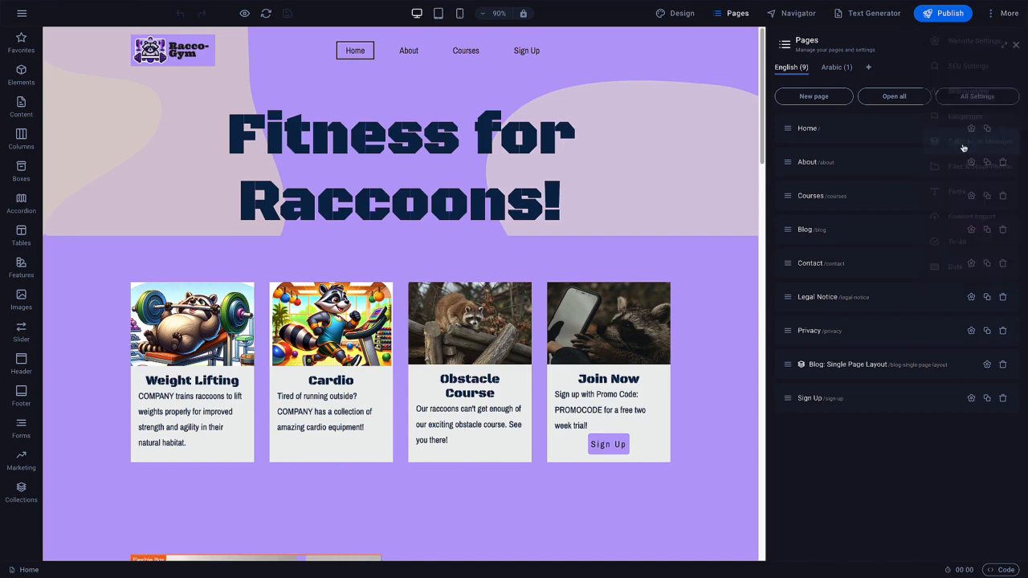
click(962, 143)
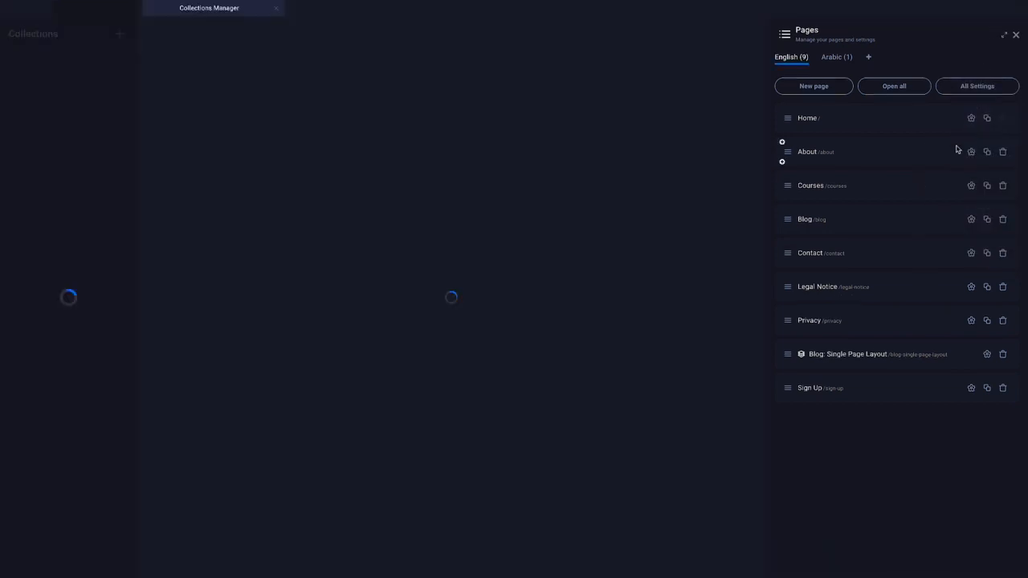
click(275, 9)
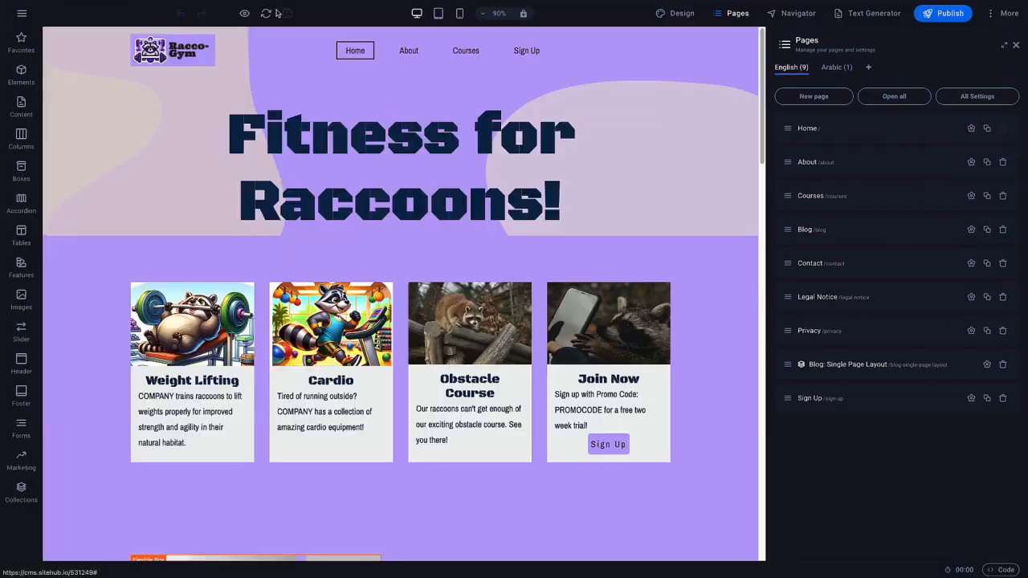
click(1011, 14)
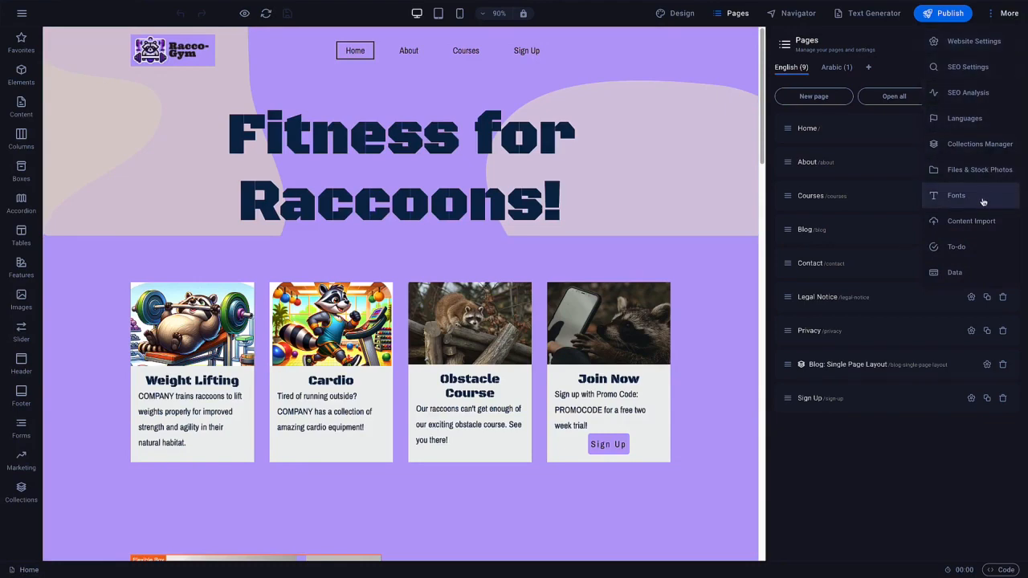
click(980, 221)
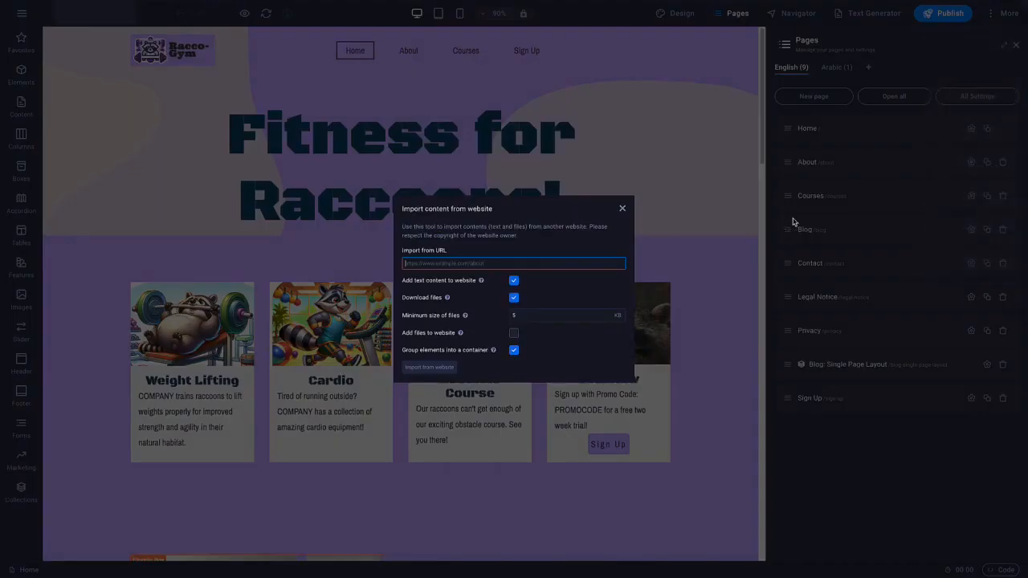
click(624, 209)
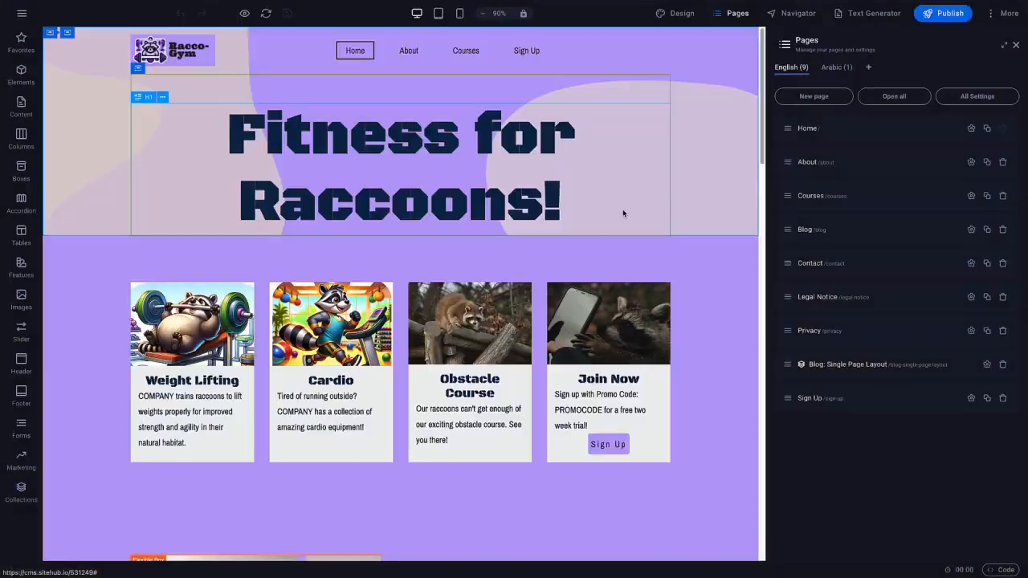
- Create a to-do reading "Update Image" attached to the Obstacle Course card's image
click(1003, 13)
click(958, 247)
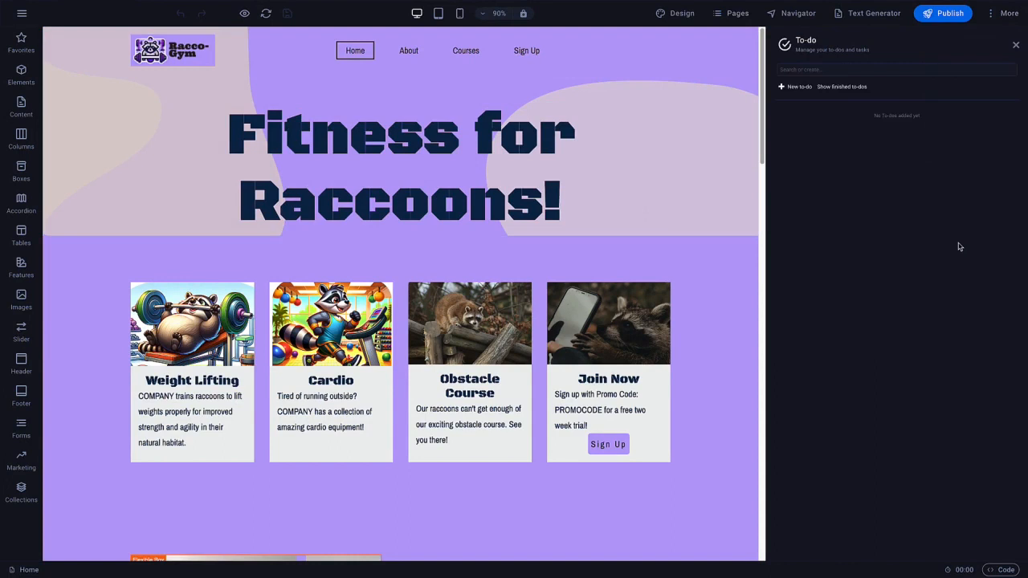
click(799, 87)
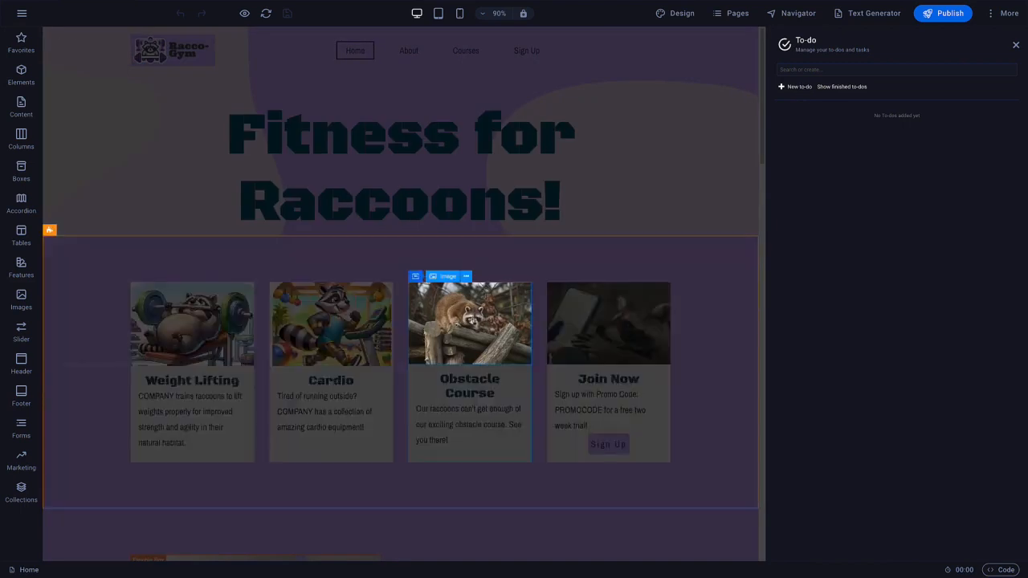
click(474, 321)
text(Update Image)
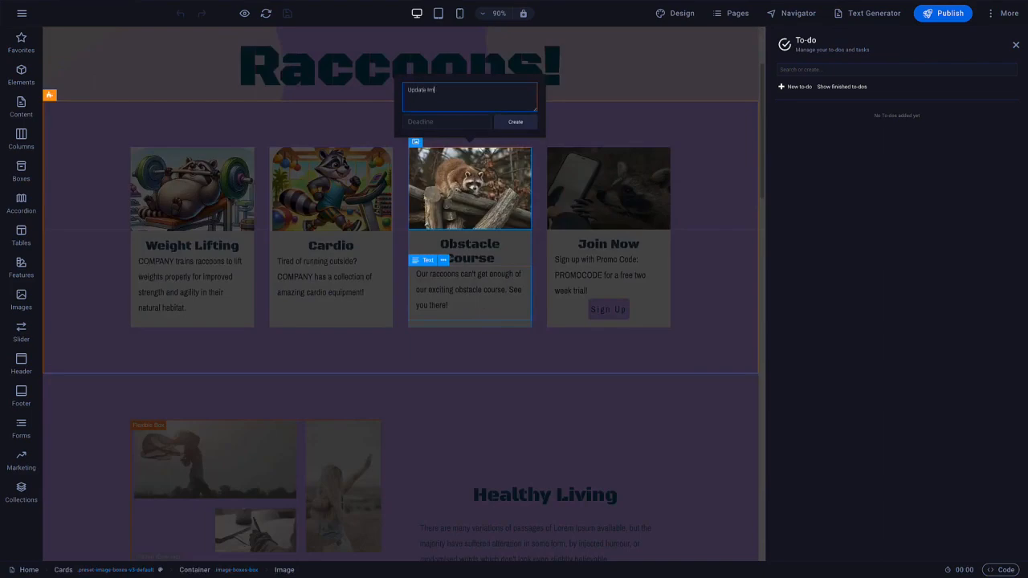
click(518, 123)
- Create a second "Update Image" to-do attached to the Join Now card's image
click(795, 89)
click(623, 192)
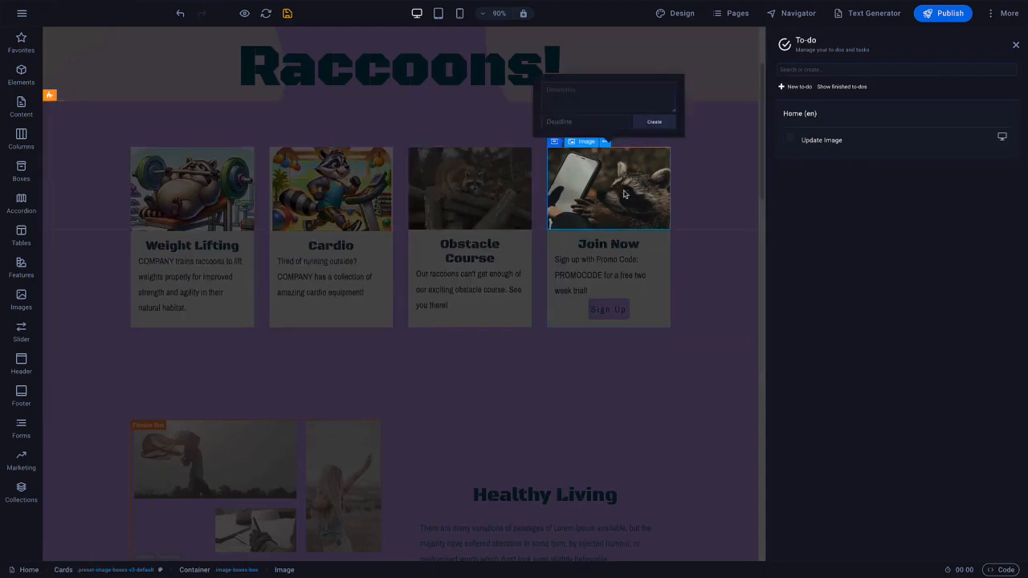
text(Update Image)
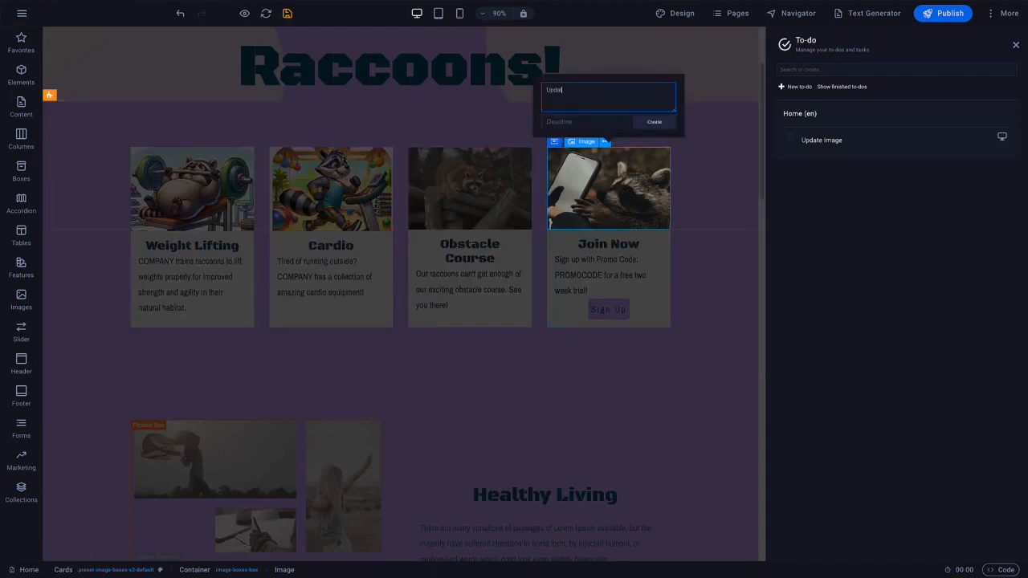
click(652, 122)
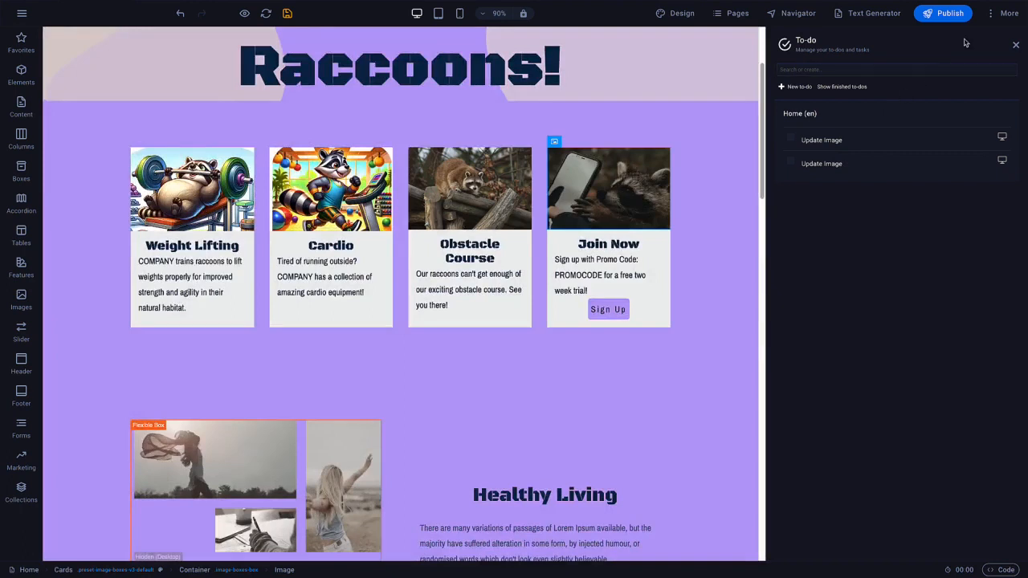
- Set the company name in the website's contact data to "Racco-Gym"
click(996, 15)
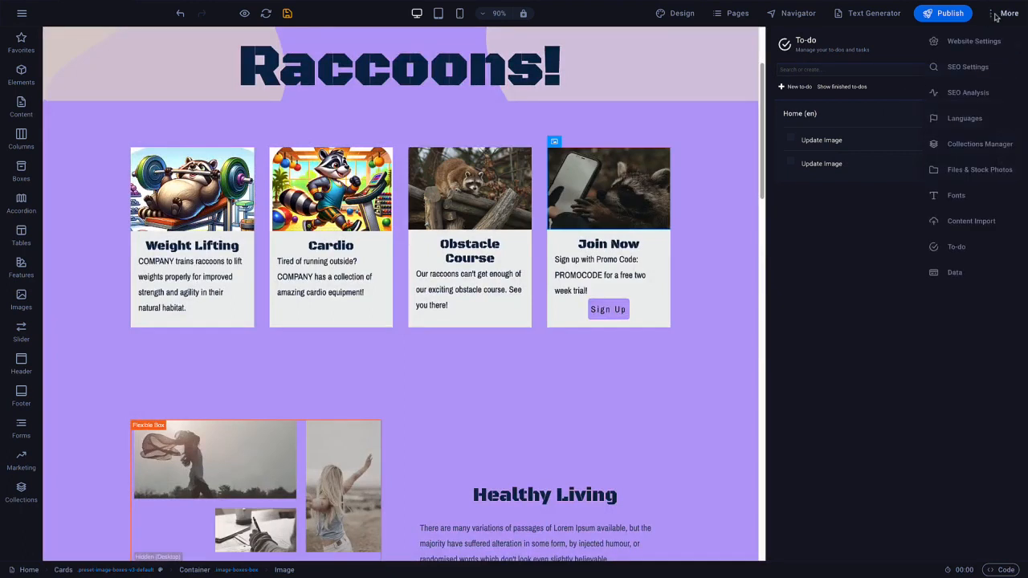
click(967, 272)
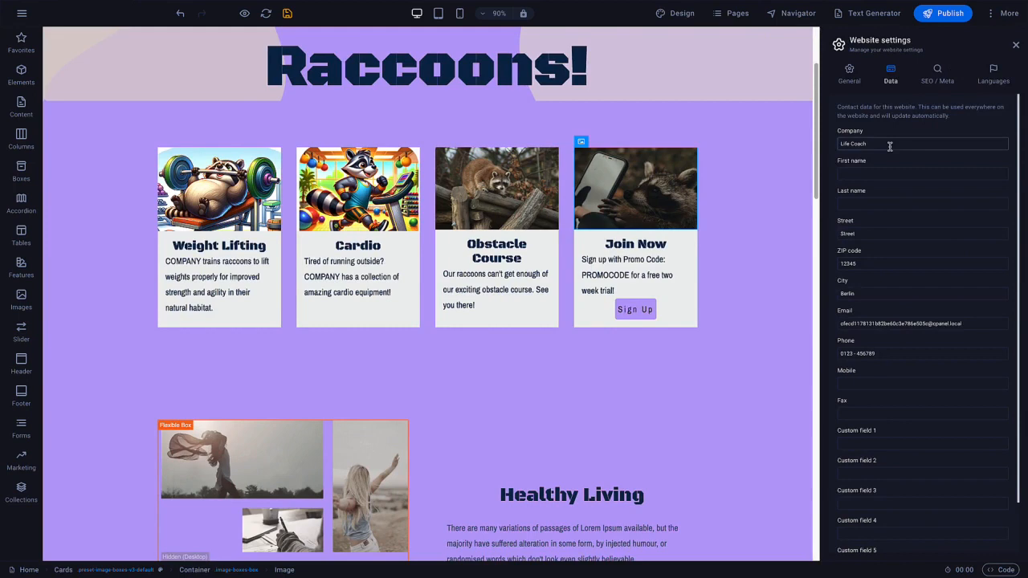
drag(890, 146, 839, 146)
text(Hacco-Gym)
- Replace the word COMPANY in the Weight Lifting card's text with the company contact data placeholder
click(176, 265)
double_click(287, 260)
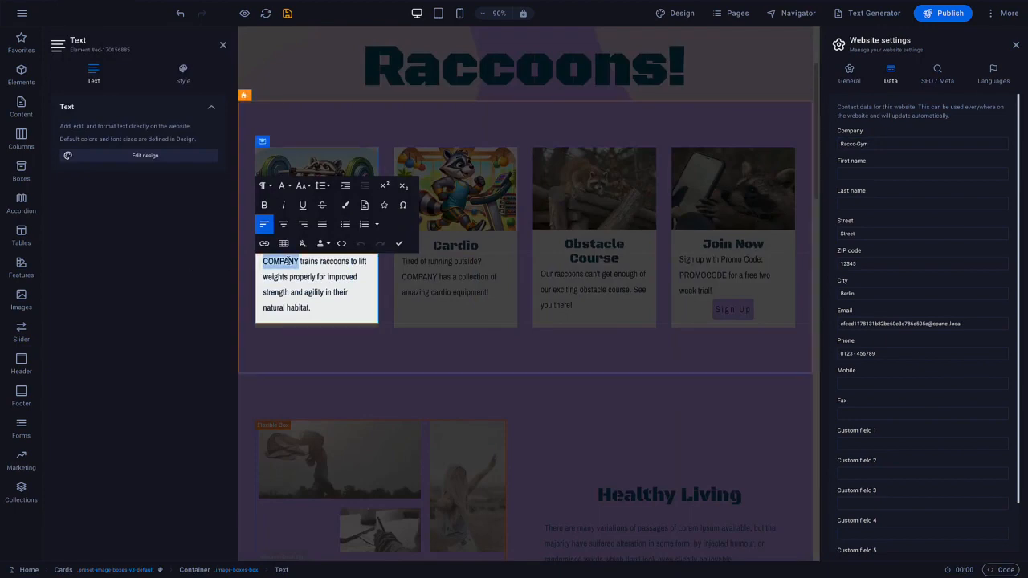
click(327, 248)
click(329, 261)
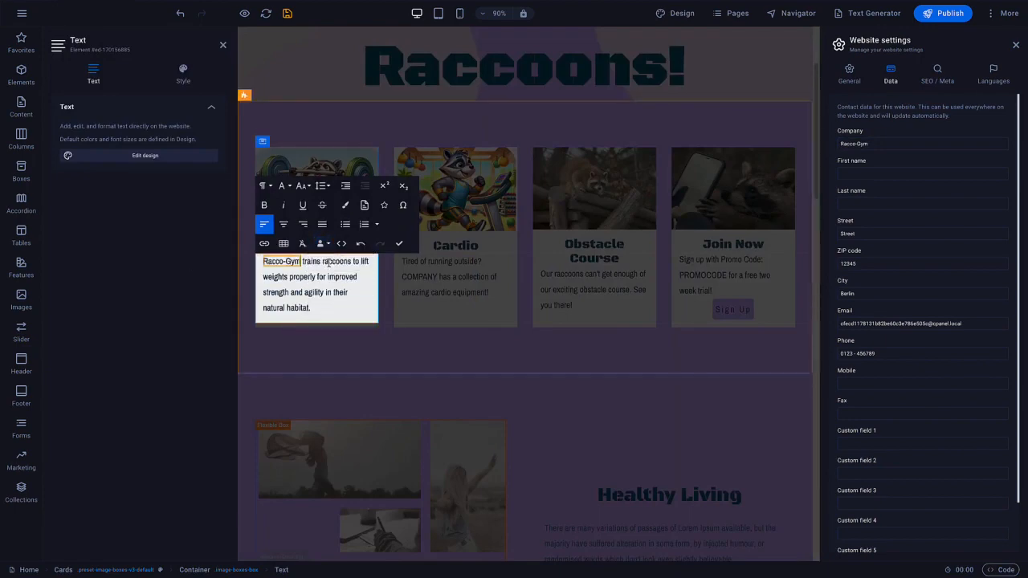
click(416, 279)
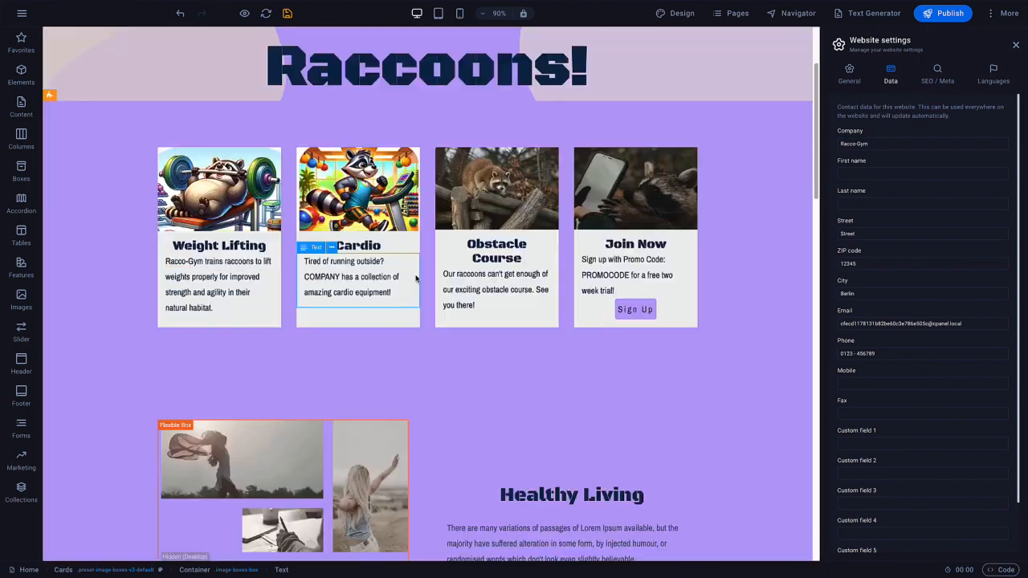
- Replace the word COMPANY in the Cardio card's text with the company contact data placeholder and apply the edit
click(326, 278)
double_click(414, 277)
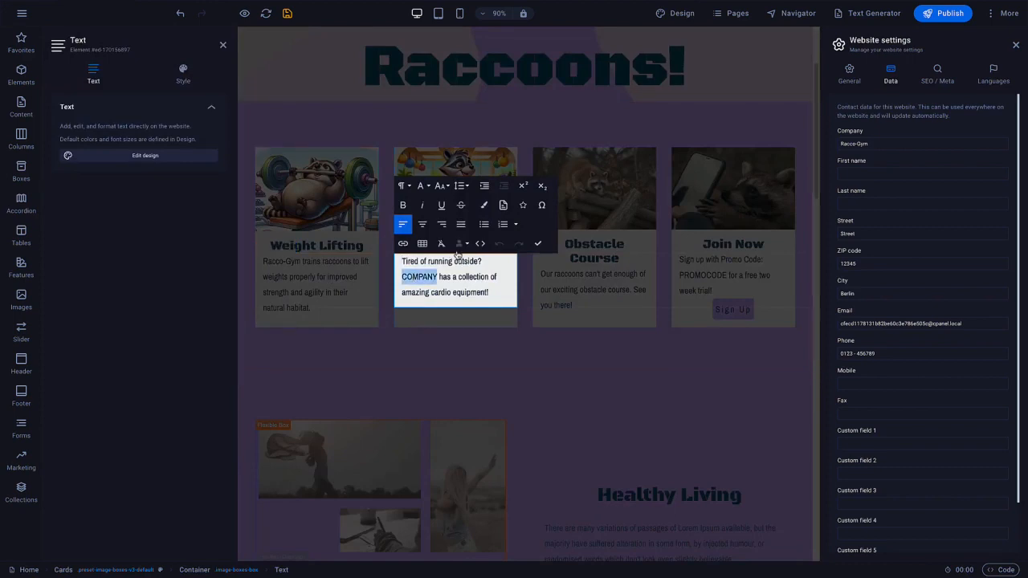
click(459, 245)
click(472, 260)
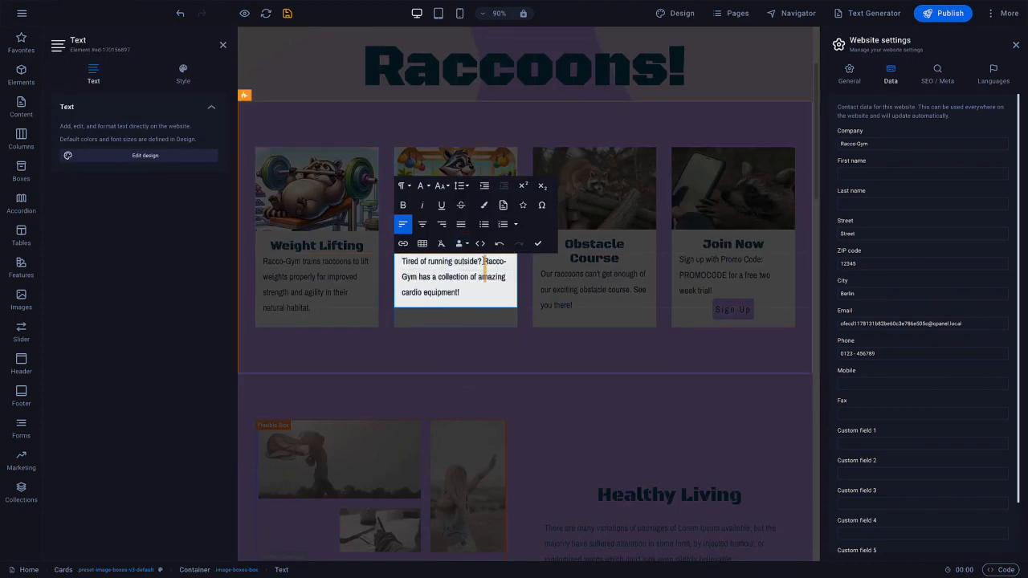
click(538, 249)
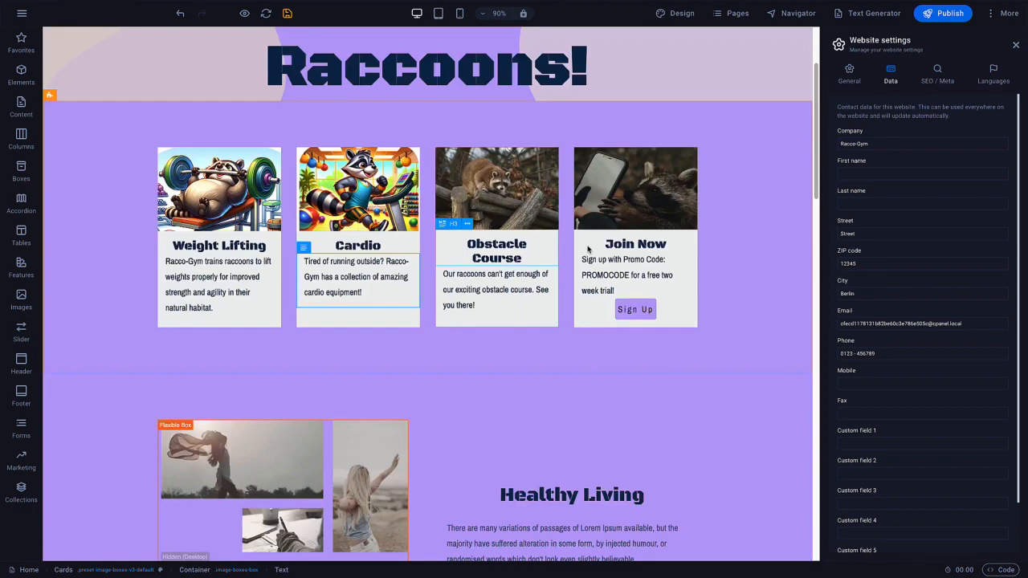
- Change the company name in the website's contact data to "RACCO-GYM" and close the website settings
drag(879, 143, 833, 147)
text(RACCO-GYM)
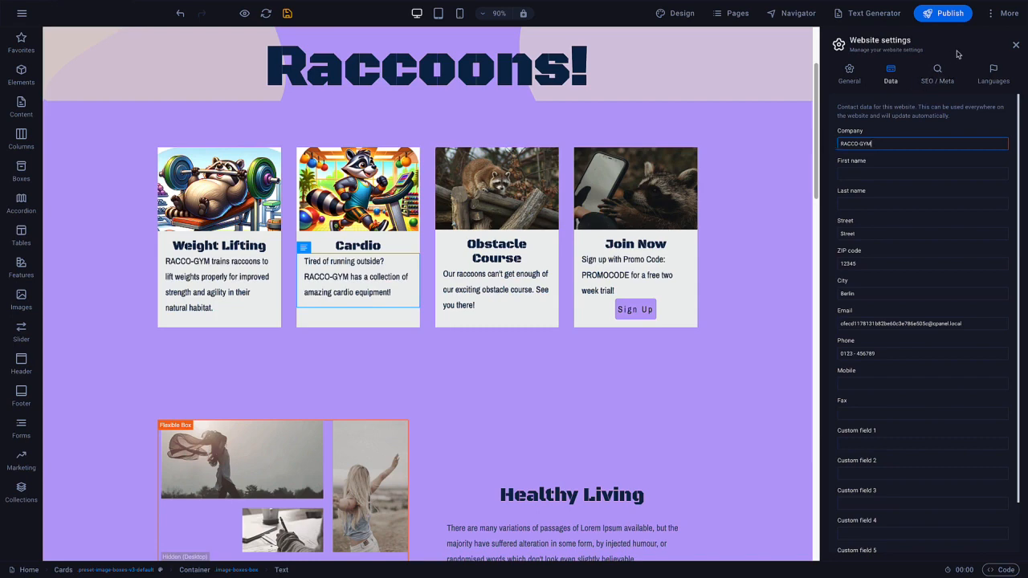
click(1016, 45)
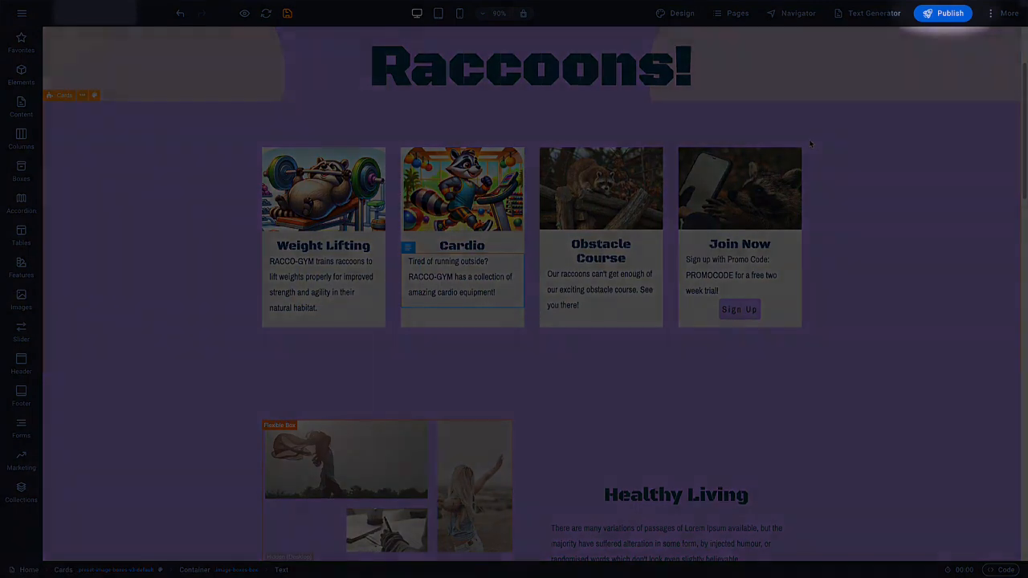
scroll(812, 144, up, 2)
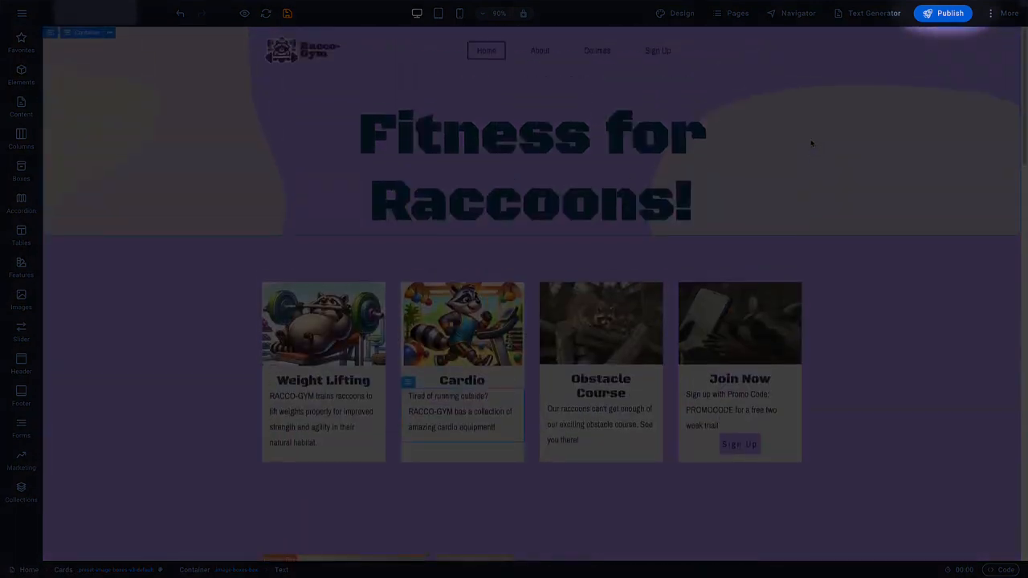